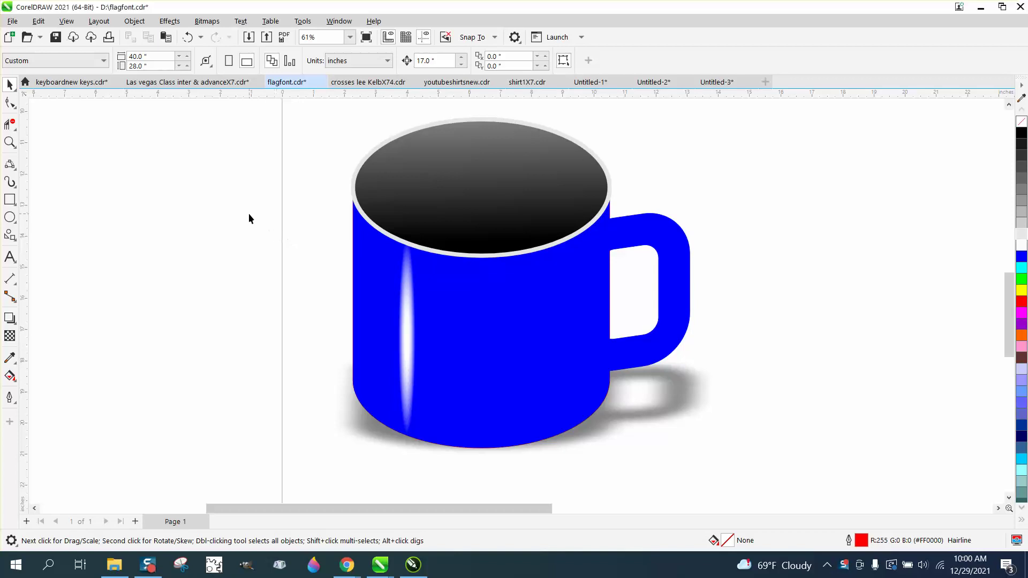
Step: Draw a tall cylinder-style common shape to the right of the blue mug
{"action": "scroll", "coordinate": [311, 215], "scroll_direction": "down", "scroll_amount": 1}
{"action": "scroll", "coordinate": [213, 198], "scroll_direction": "down", "scroll_amount": 1}
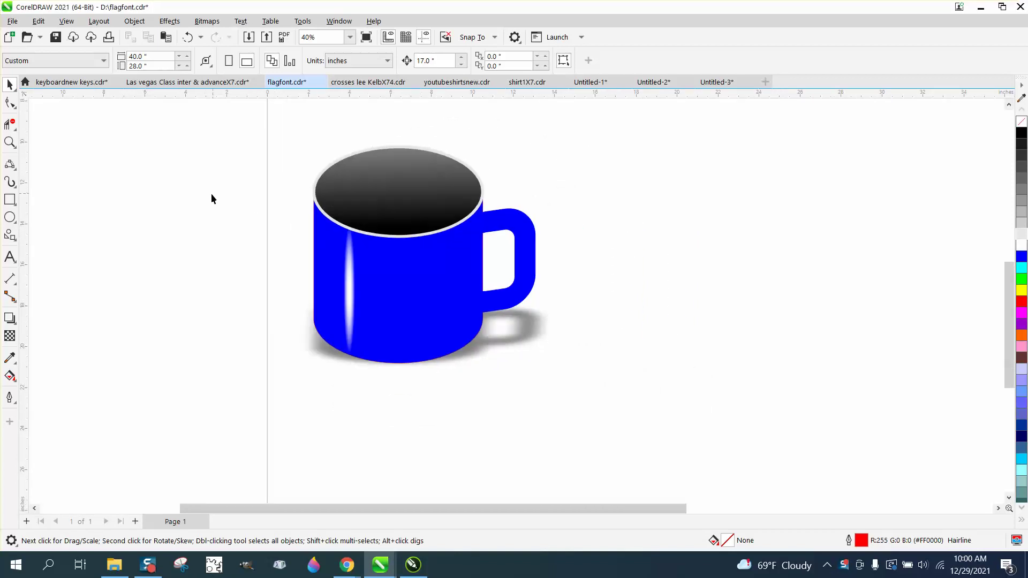
{"action": "left_click", "coordinate": [15, 240]}
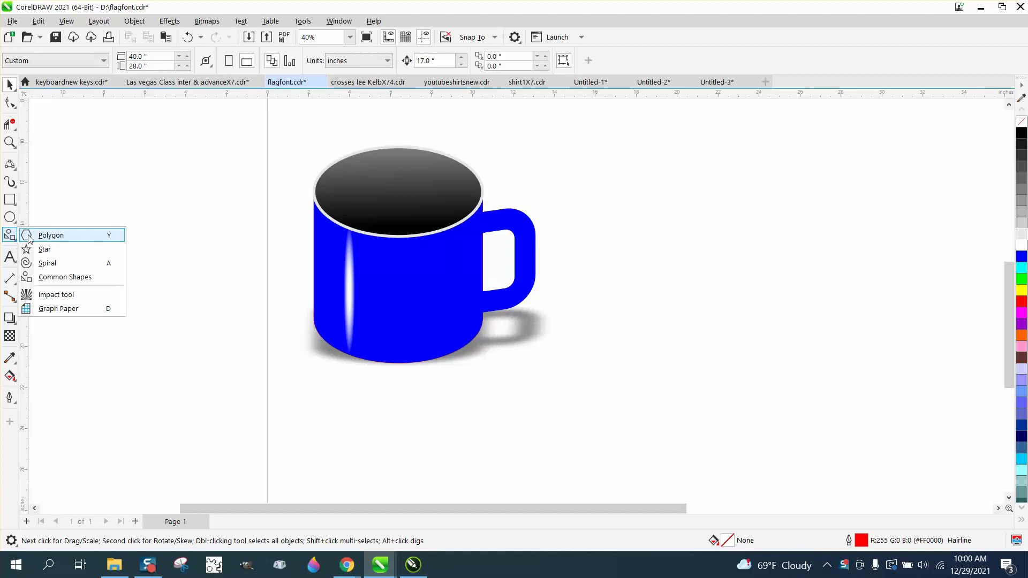
{"action": "left_click", "coordinate": [62, 277]}
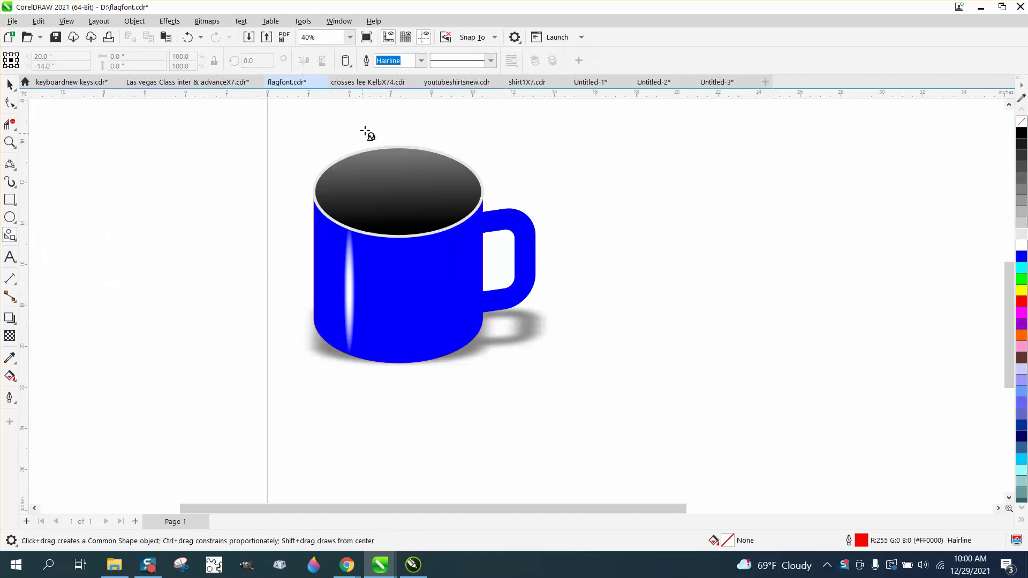
{"action": "left_click", "coordinate": [346, 65]}
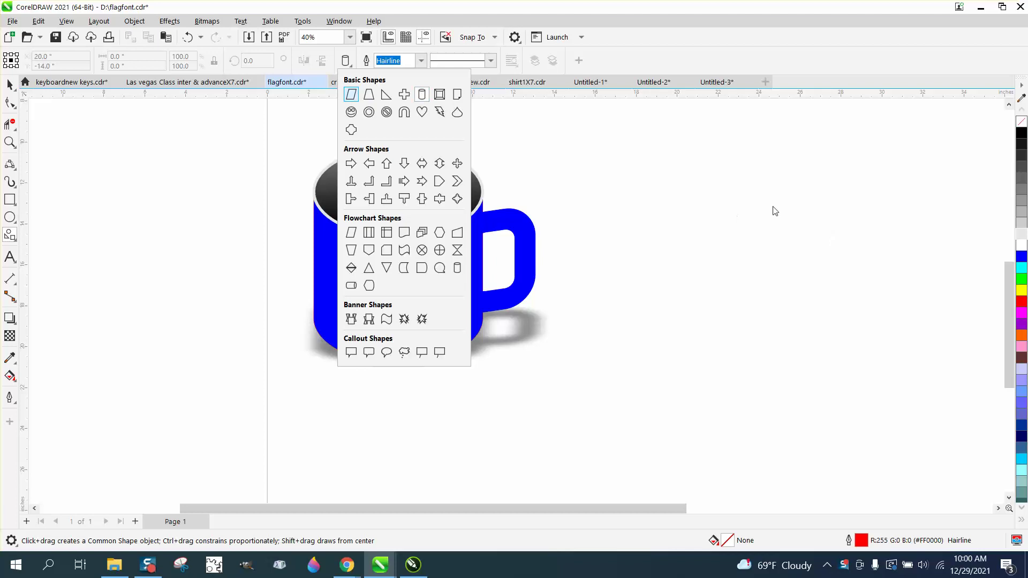
{"action": "left_click", "coordinate": [744, 200]}
{"action": "left_click_drag", "start_coordinate": [758, 187], "coordinate": [649, 352]}
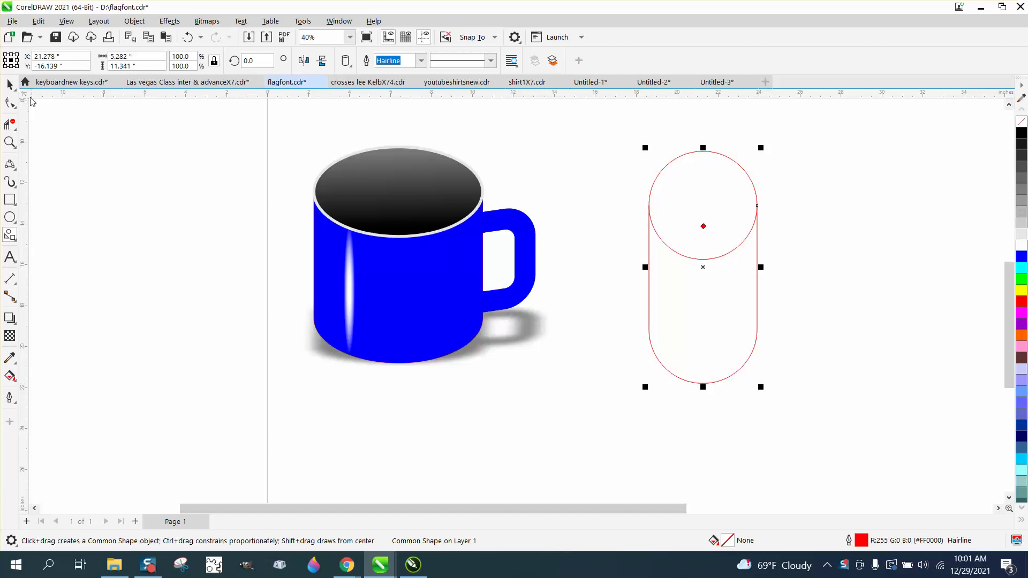
Step: Delete the capsule and draw a tall rectangle 8.0 inches wide beside the mug
{"action": "left_click", "coordinate": [9, 85]}
{"action": "key", "text": "Delete"}
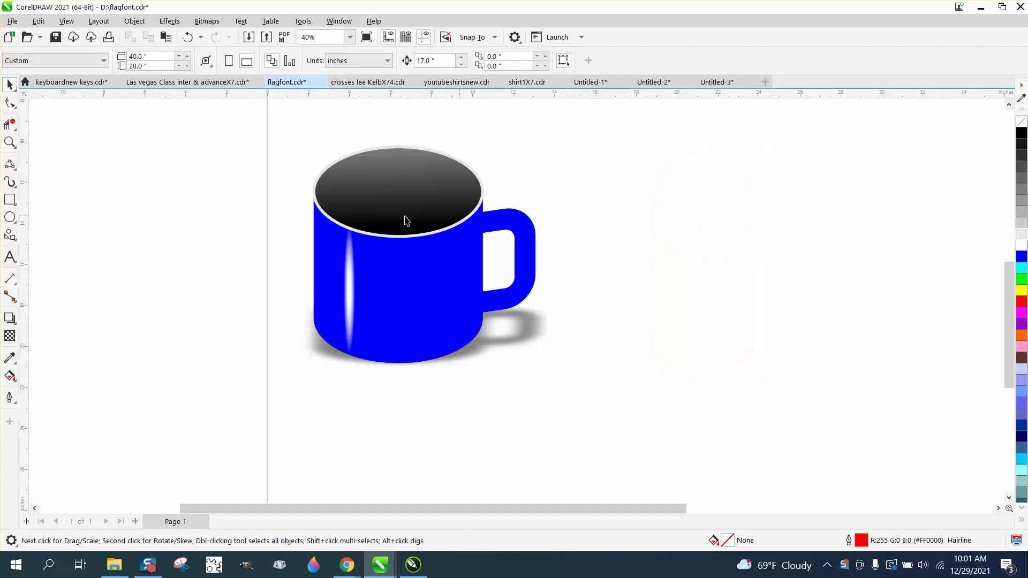
{"action": "left_click", "coordinate": [10, 200]}
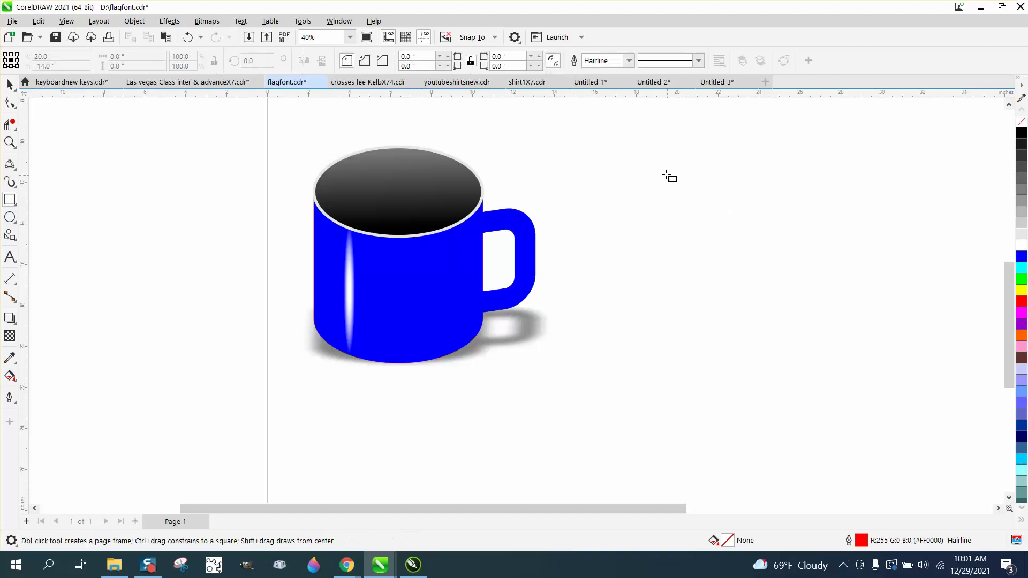
{"action": "mouse_move", "coordinate": [659, 166]}
{"action": "left_mouse_down"}
{"action": "mouse_move", "coordinate": [661, 291]}
{"action": "mouse_move", "coordinate": [770, 340]}
{"action": "left_mouse_up"}
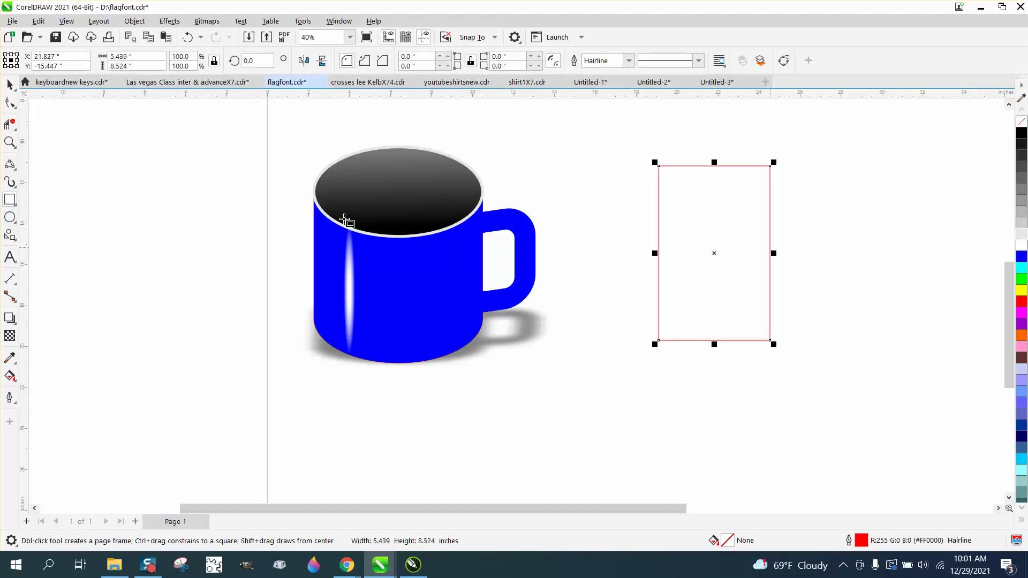
{"action": "left_click", "coordinate": [151, 56]}
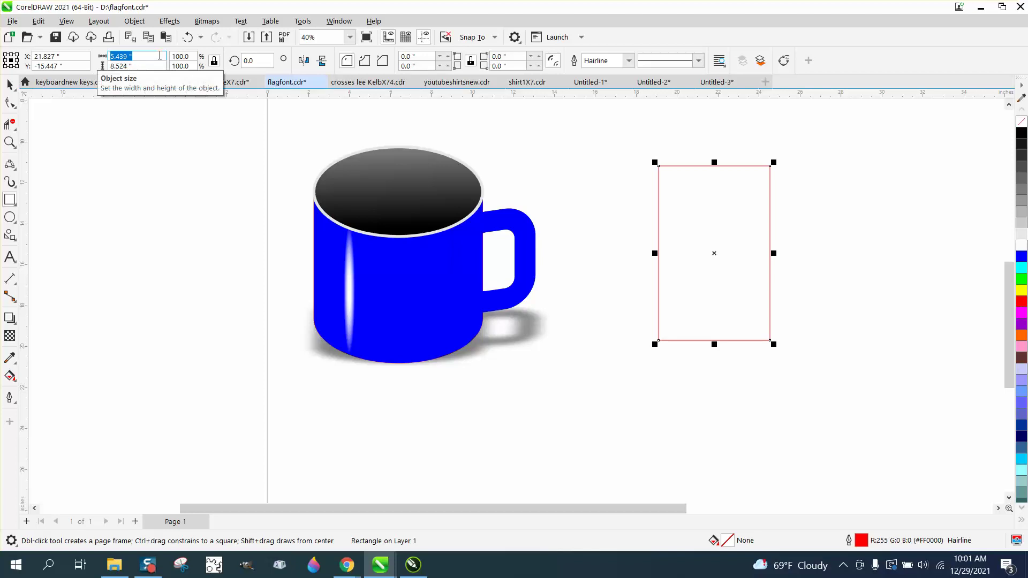
{"action": "type", "text": "8"}
{"action": "key", "text": "Return"}
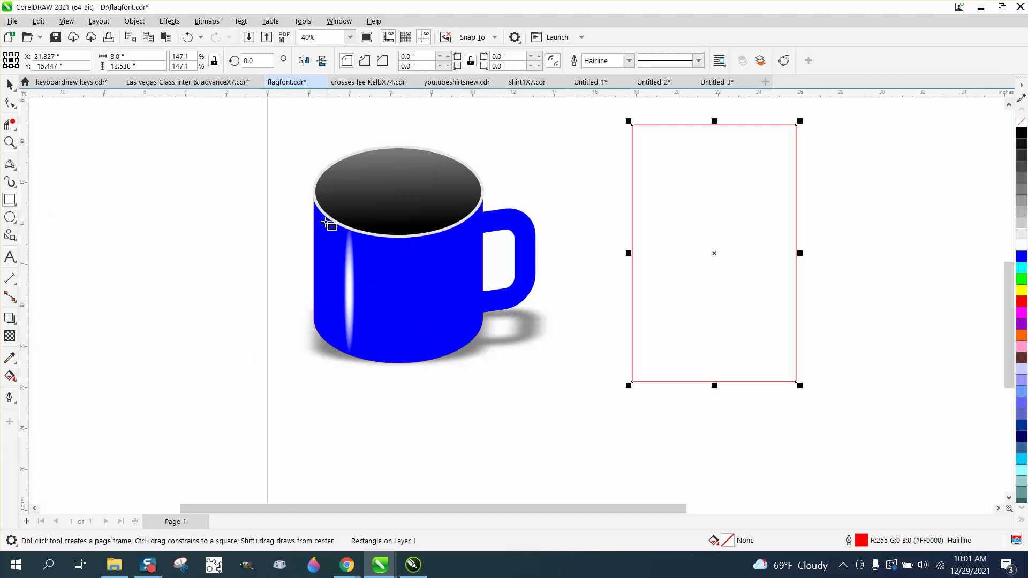
Step: Draw an ellipse and set its width to 8.0 inches
{"action": "left_click", "coordinate": [9, 217]}
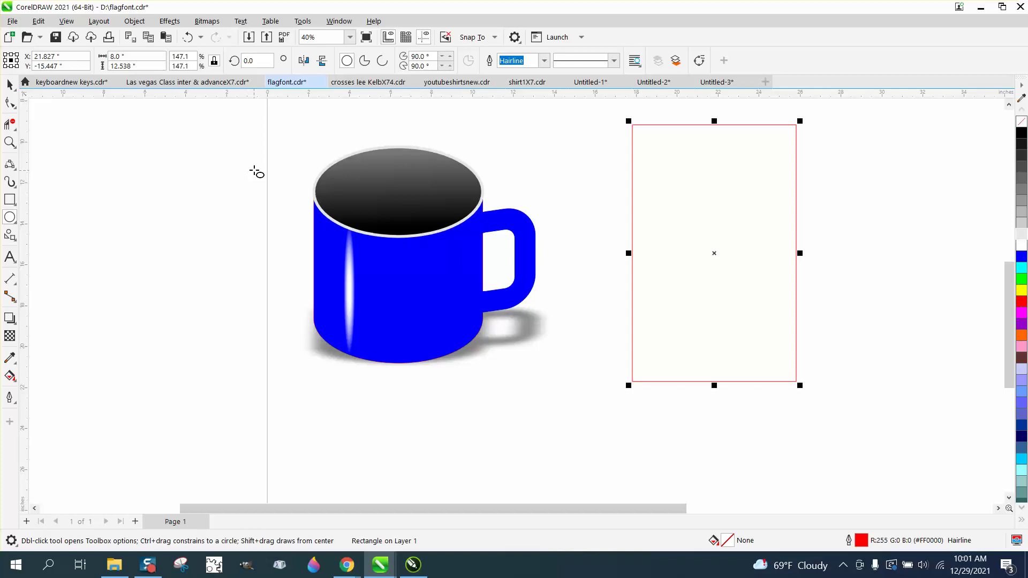
{"action": "left_click_drag", "start_coordinate": [256, 170], "coordinate": [108, 265]}
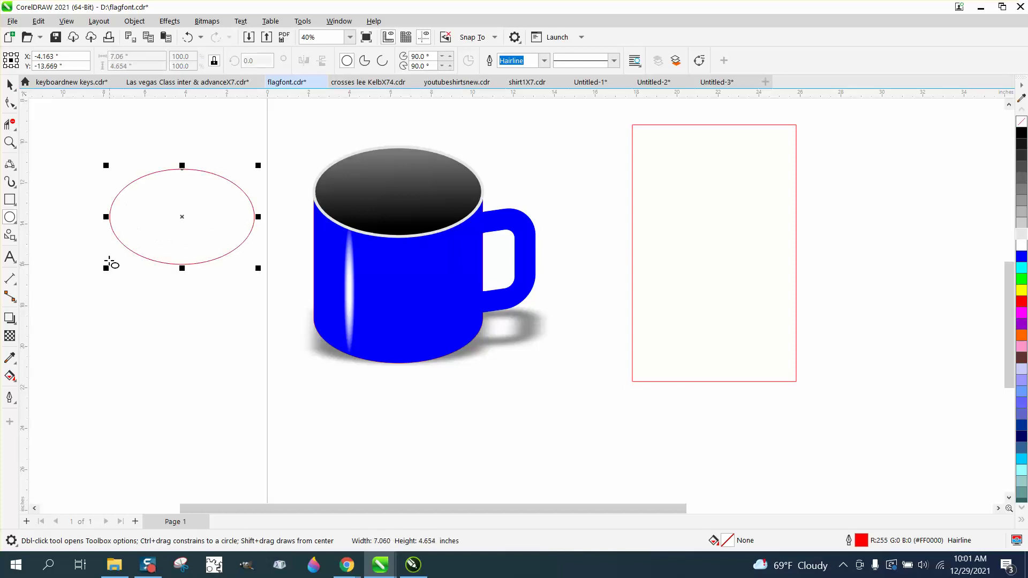
{"action": "left_click", "coordinate": [138, 57]}
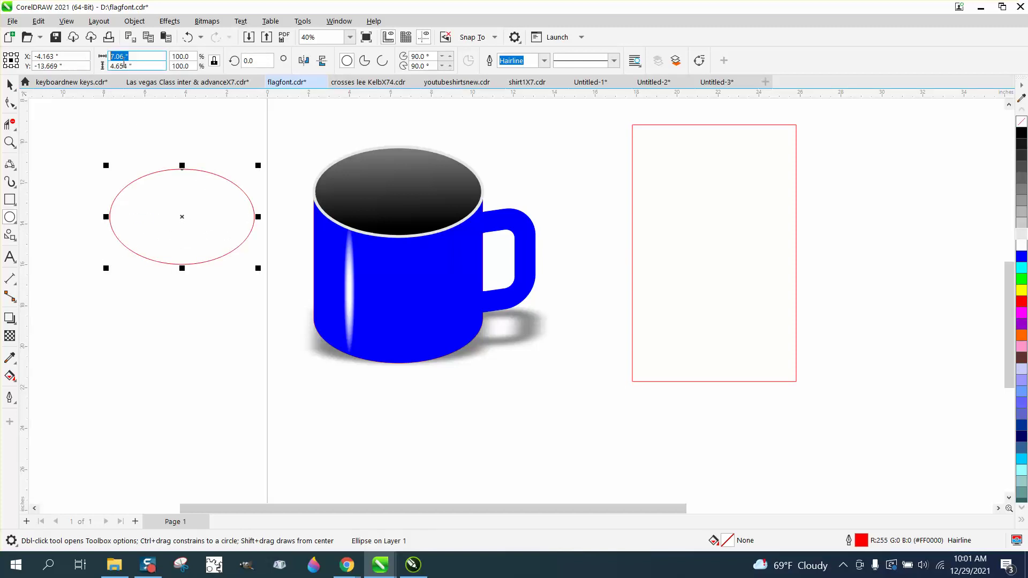
{"action": "type", "text": "8"}
{"action": "key", "text": "Return"}
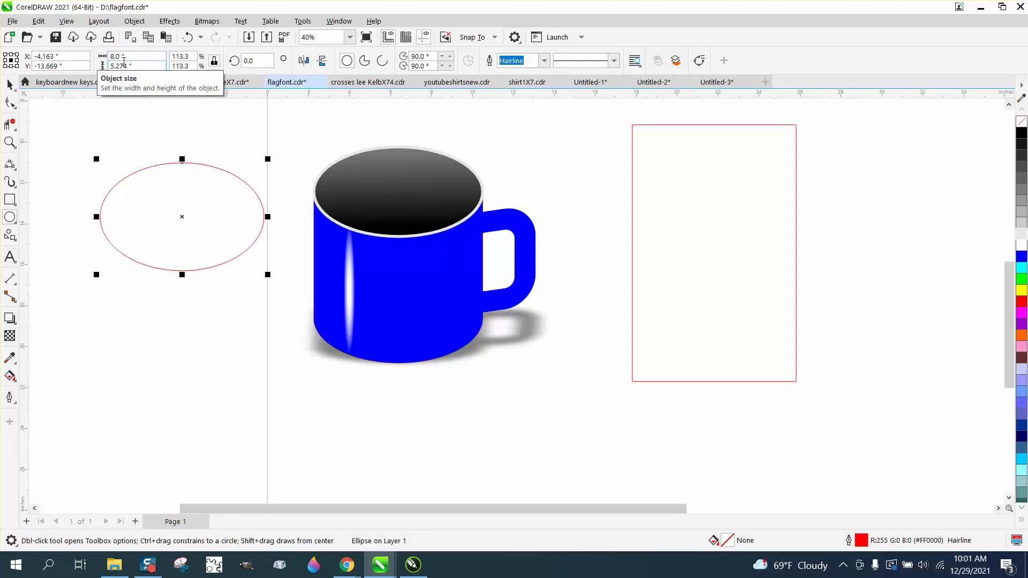
Step: Move the ellipse onto the rectangle's bottom edge and place a copy on its top edge
{"action": "left_click", "coordinate": [10, 84]}
{"action": "left_click_drag", "start_coordinate": [184, 215], "coordinate": [715, 378]}
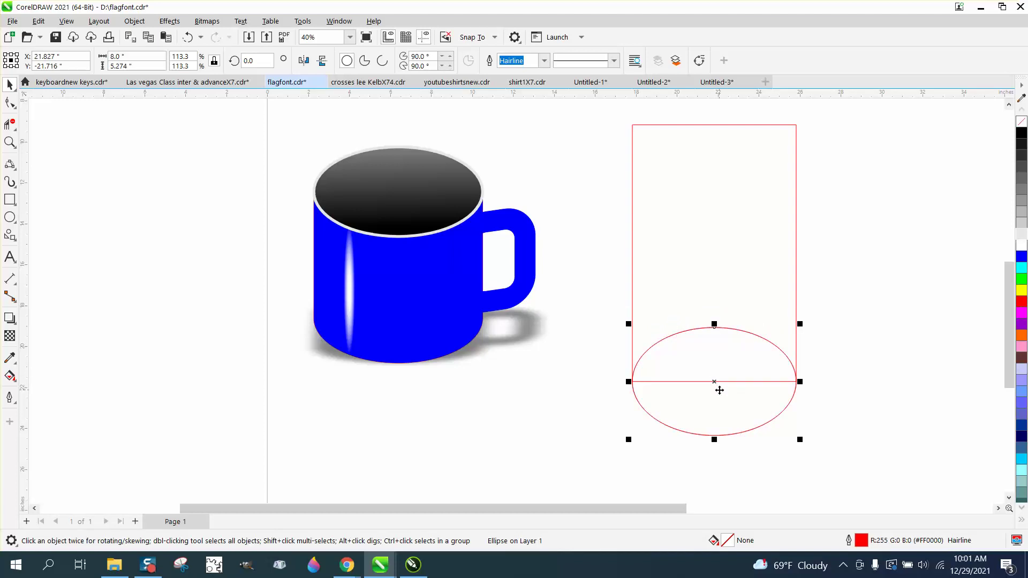
{"action": "left_click_drag", "start_coordinate": [715, 387], "coordinate": [717, 128]}
{"action": "scroll", "coordinate": [544, 288], "scroll_direction": "down", "scroll_amount": 1}
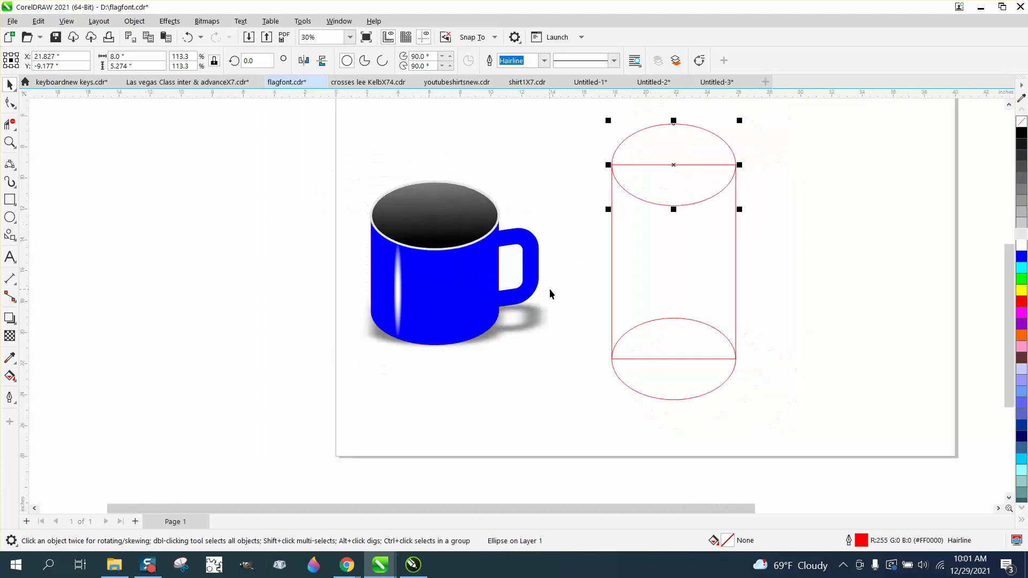
Step: Trim the top crossing line and the bottom ellipse's hidden upper arc and line
{"action": "left_click", "coordinate": [10, 124]}
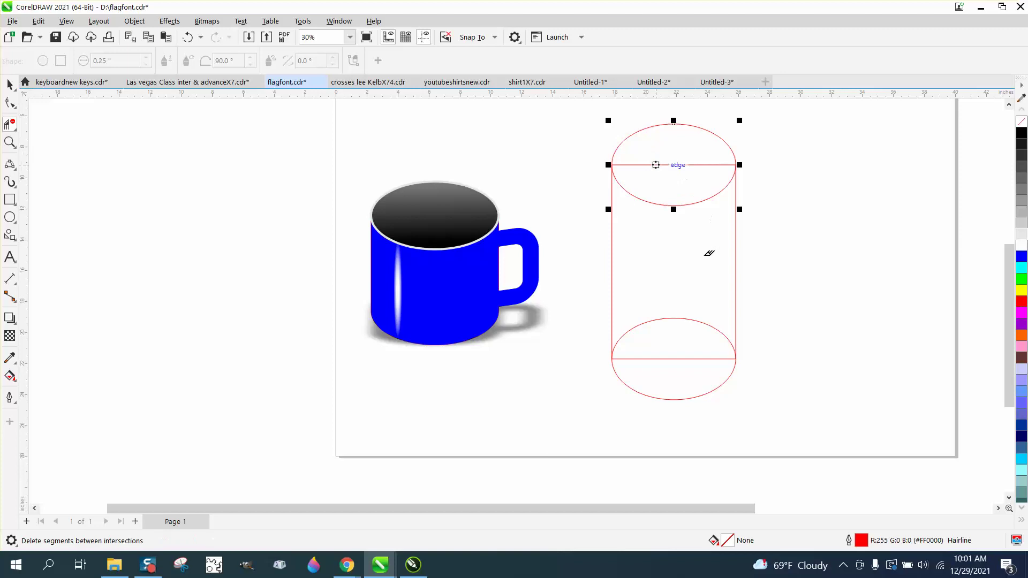
{"action": "left_click", "coordinate": [702, 165]}
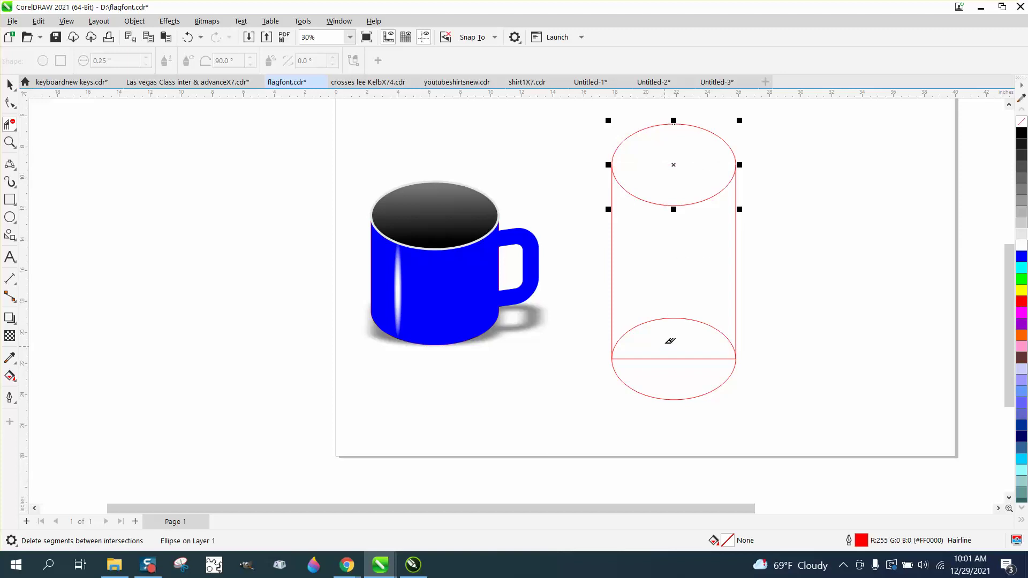
{"action": "left_click_drag", "start_coordinate": [670, 310], "coordinate": [671, 365]}
{"action": "left_click", "coordinate": [10, 85]}
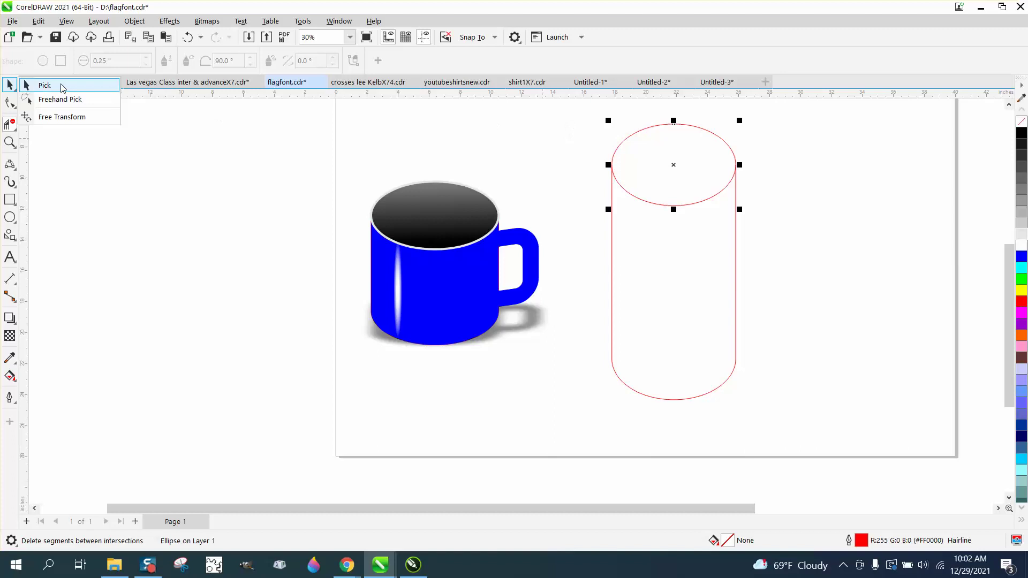
Step: Select all three cylinder parts, shorten them to 9.863 inches tall, and move them beside the mug
{"action": "left_click", "coordinate": [53, 86]}
{"action": "left_click_drag", "start_coordinate": [567, 109], "coordinate": [634, 289]}
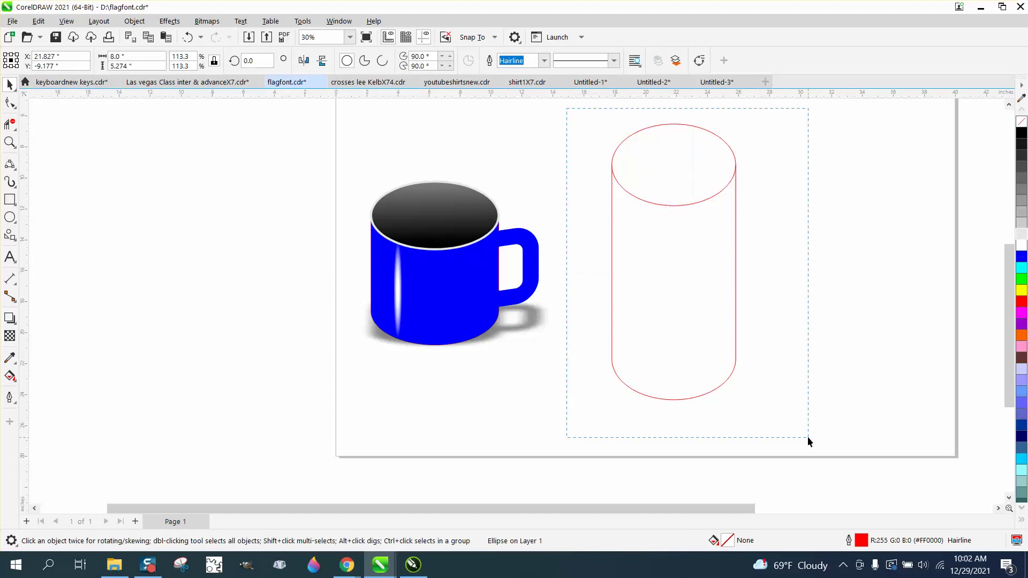
{"action": "left_click_drag", "start_coordinate": [808, 436], "coordinate": [808, 437]}
{"action": "left_click_drag", "start_coordinate": [674, 405], "coordinate": [673, 281]}
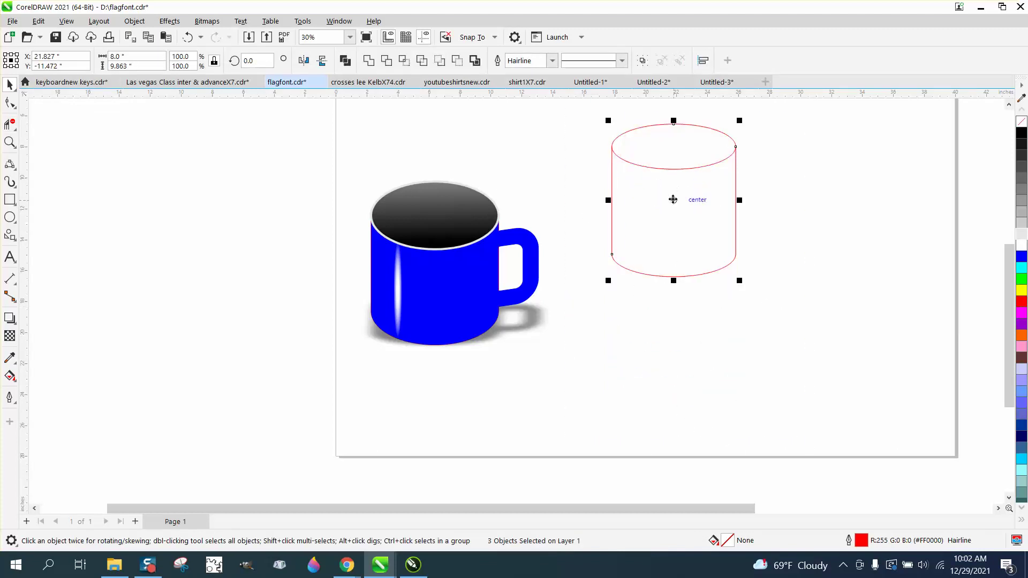
{"action": "left_click_drag", "start_coordinate": [673, 200], "coordinate": [655, 264]}
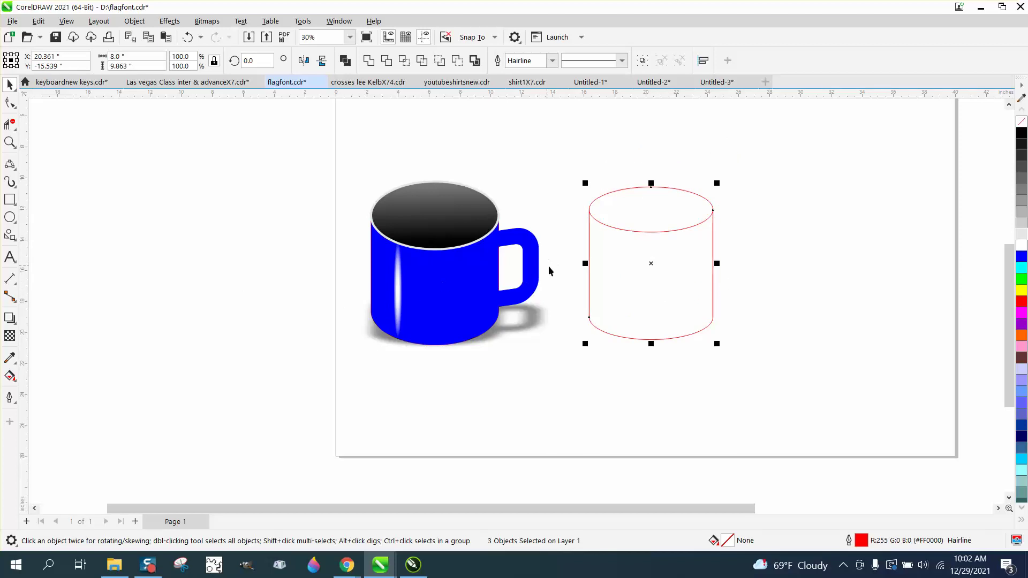
Step: Draw a small rectangle with 1.0-inch rounded right corners and skew it about 11.6° upward
{"action": "left_click", "coordinate": [11, 201]}
{"action": "left_click_drag", "start_coordinate": [698, 239], "coordinate": [750, 291]}
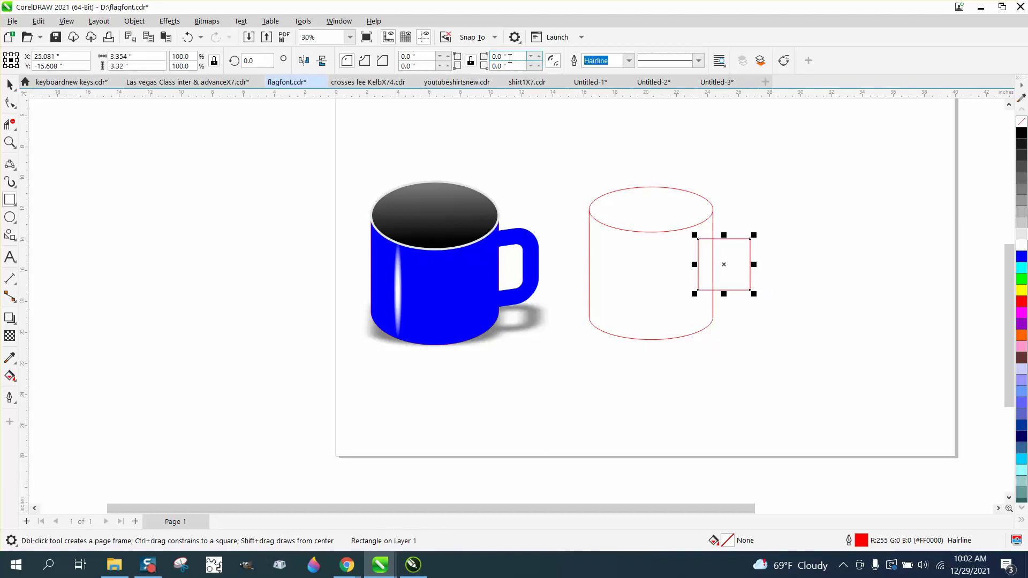
{"action": "left_click", "coordinate": [470, 63]}
{"action": "left_click", "coordinate": [506, 57]}
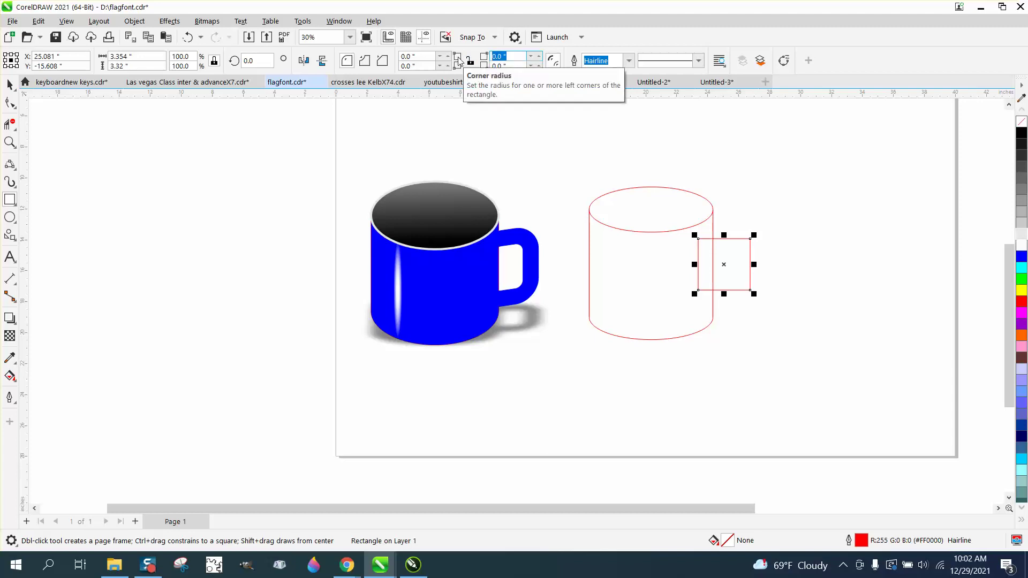
{"action": "type", "text": "1"}
{"action": "key", "text": "Return"}
{"action": "left_click", "coordinate": [514, 67]}
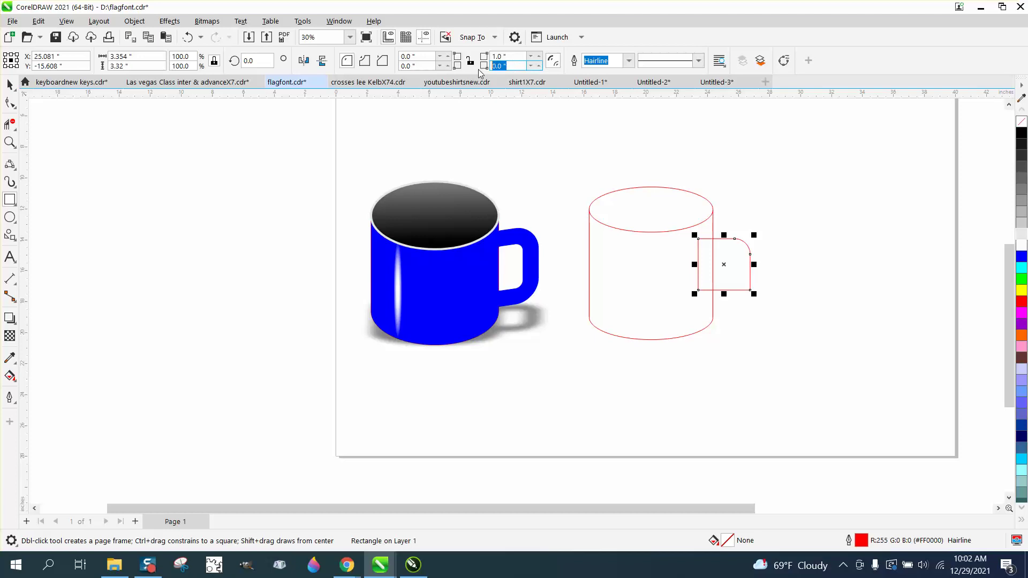
{"action": "type", "text": "1"}
{"action": "key", "text": "Return"}
{"action": "left_click", "coordinate": [724, 264]}
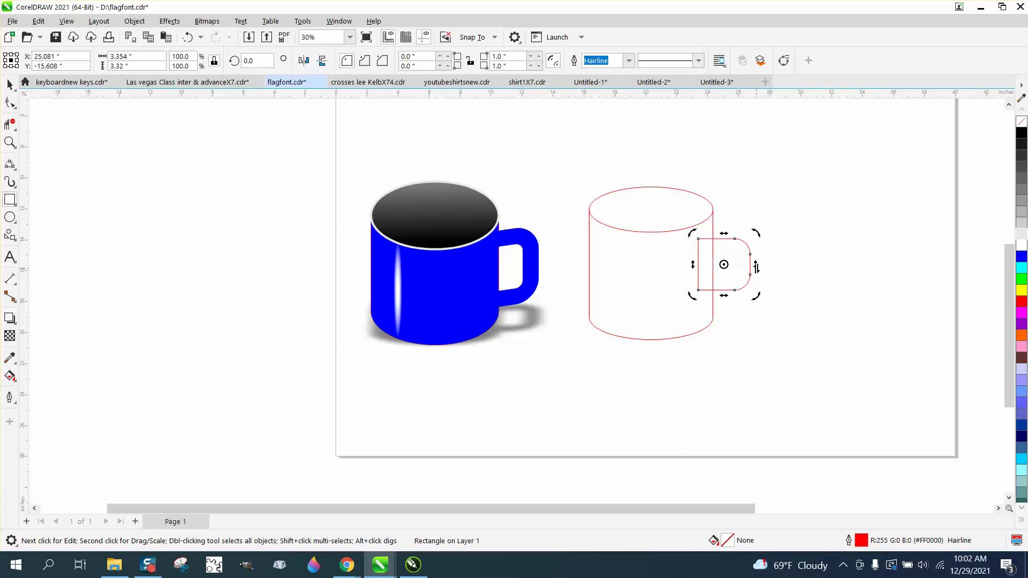
{"action": "left_click_drag", "start_coordinate": [756, 268], "coordinate": [756, 260]}
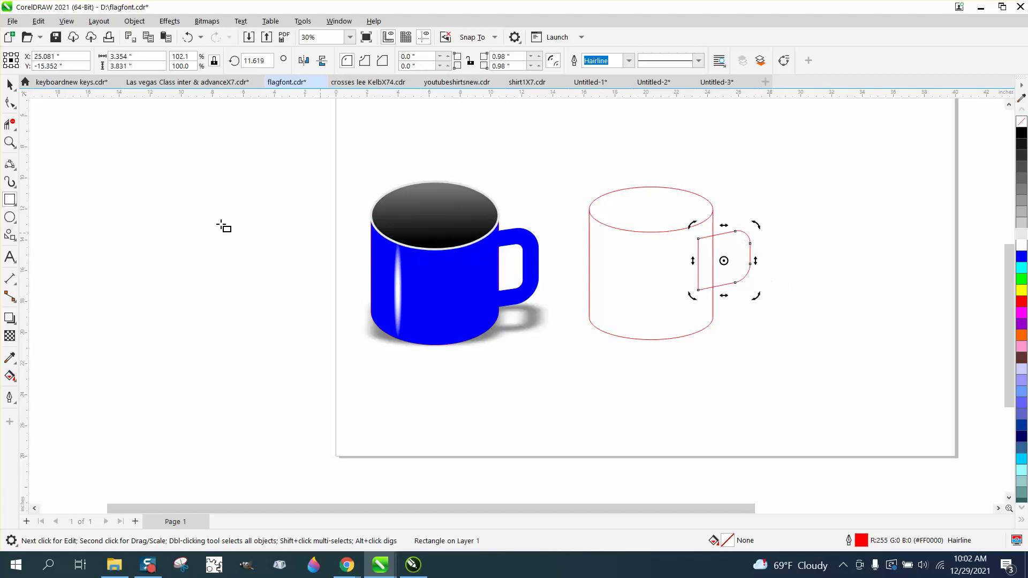
Step: Trim the handle's left segment inside the mug body, leaving an open handle curve
{"action": "left_click", "coordinate": [8, 127]}
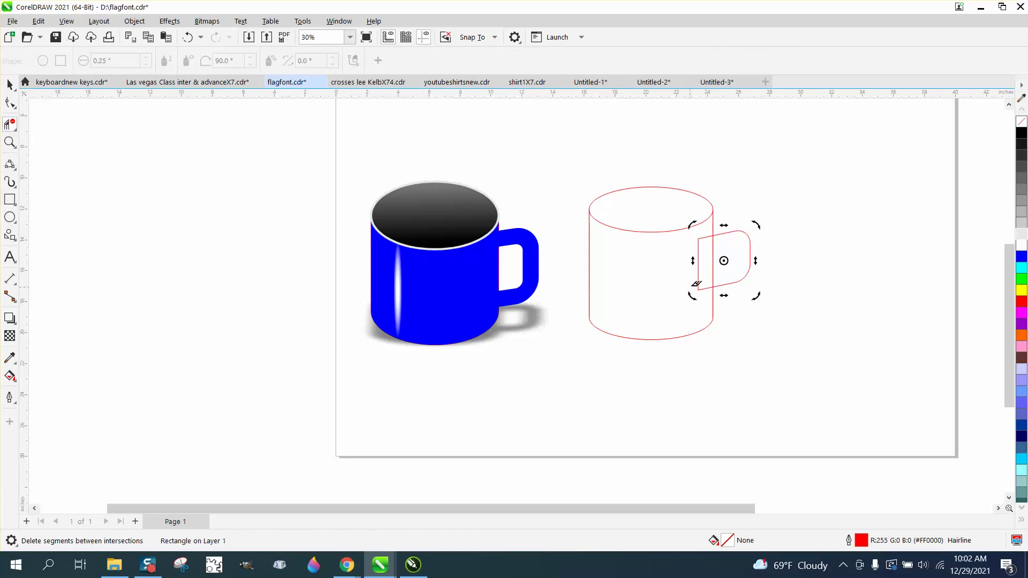
{"action": "left_click", "coordinate": [699, 270]}
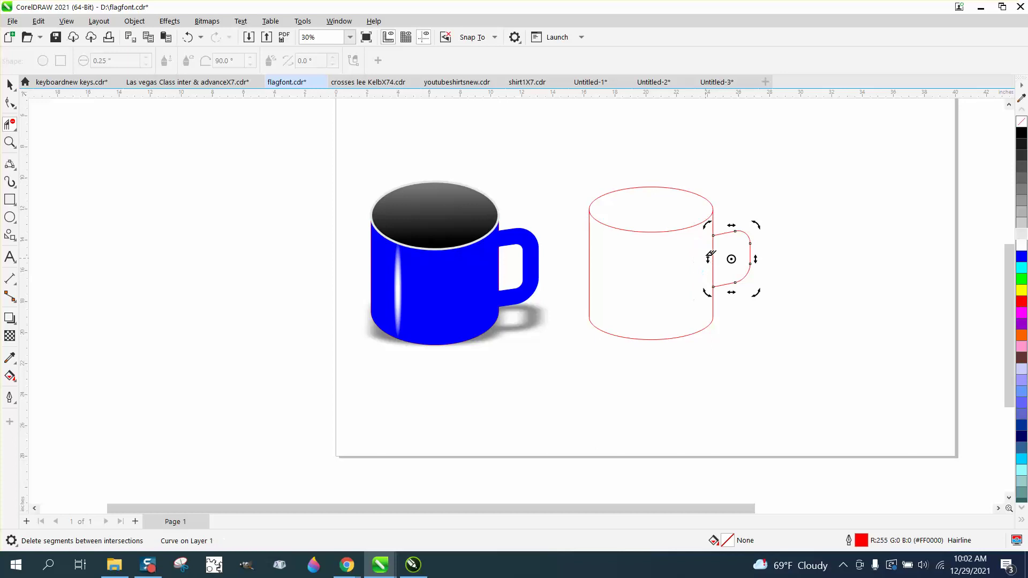
{"action": "left_click", "coordinate": [9, 84]}
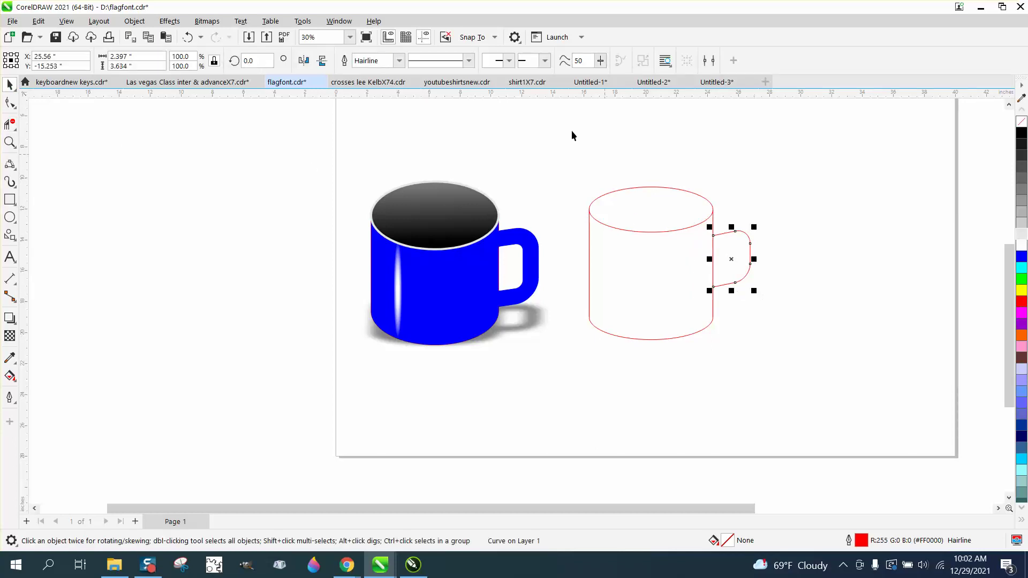
Step: Set the handle's outline width to 36 pt, then to 55 pt
{"action": "left_click", "coordinate": [399, 61]}
{"action": "left_click", "coordinate": [358, 206]}
{"action": "left_click", "coordinate": [399, 60]}
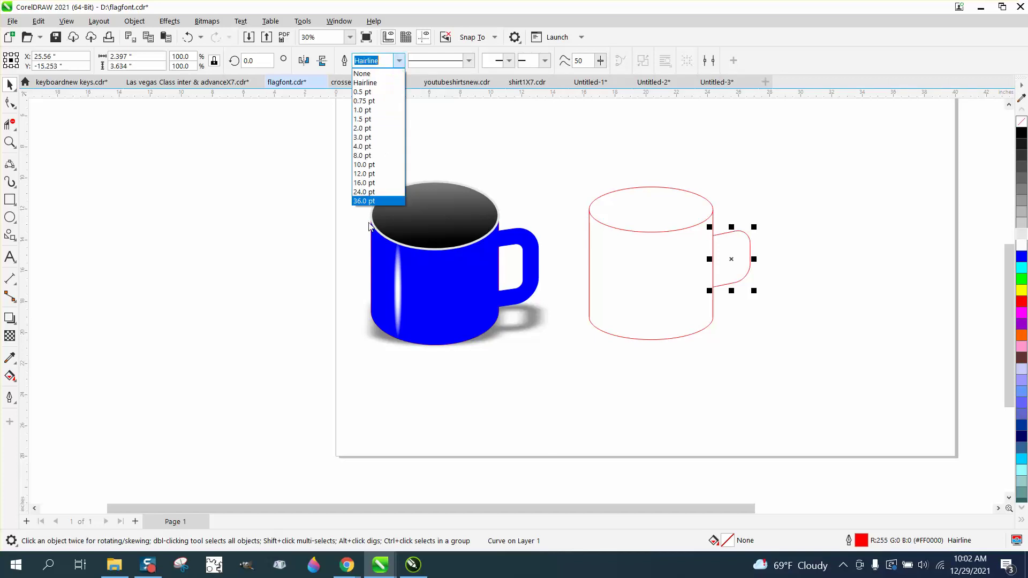
{"action": "left_click", "coordinate": [368, 201]}
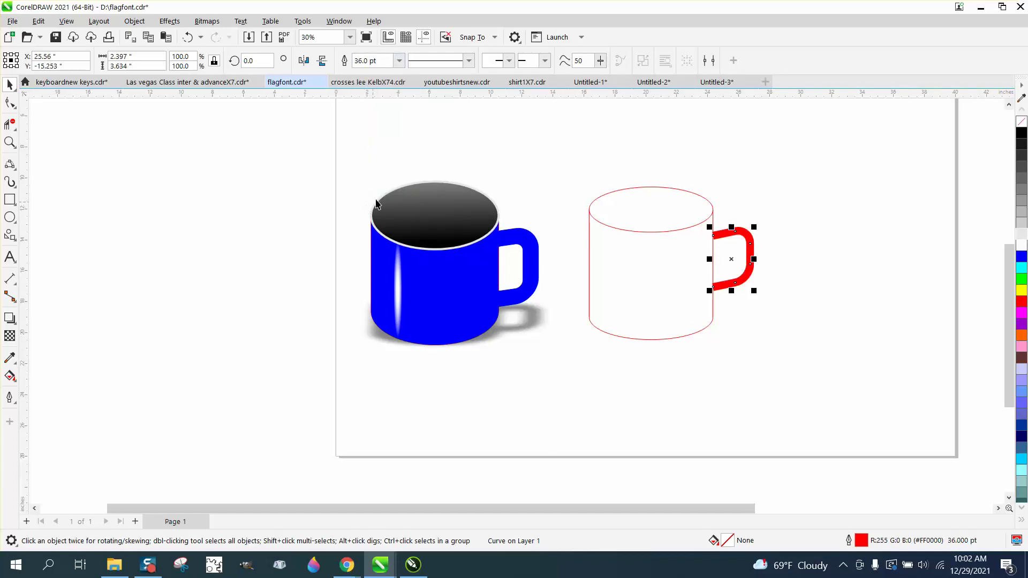
{"action": "left_click_drag", "start_coordinate": [381, 60], "coordinate": [357, 60]}
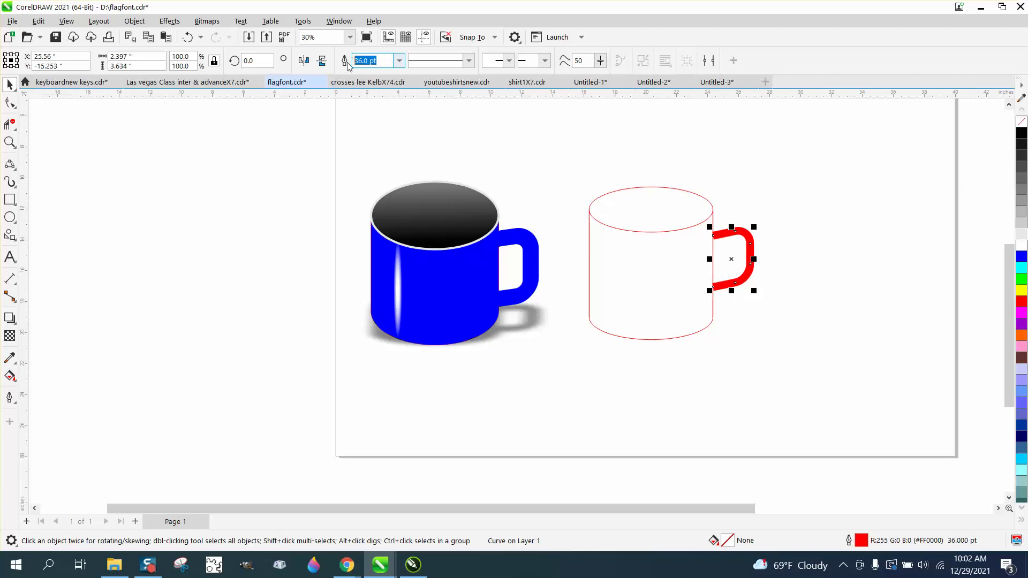
{"action": "type", "text": "55"}
{"action": "key", "text": "Return"}
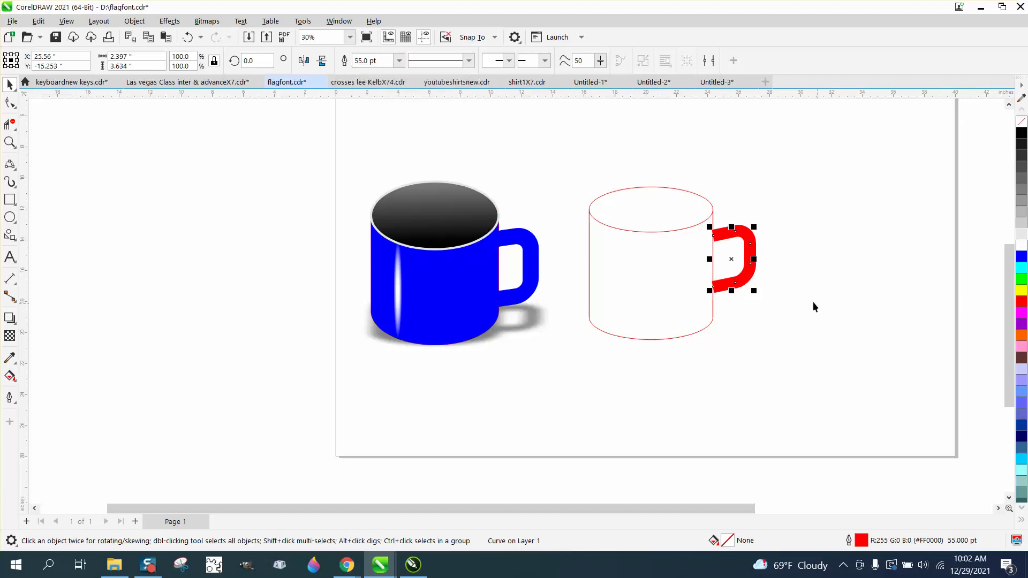
Step: Convert the handle's outline to an object with no fill and a red outline
{"action": "left_click", "coordinate": [140, 24]}
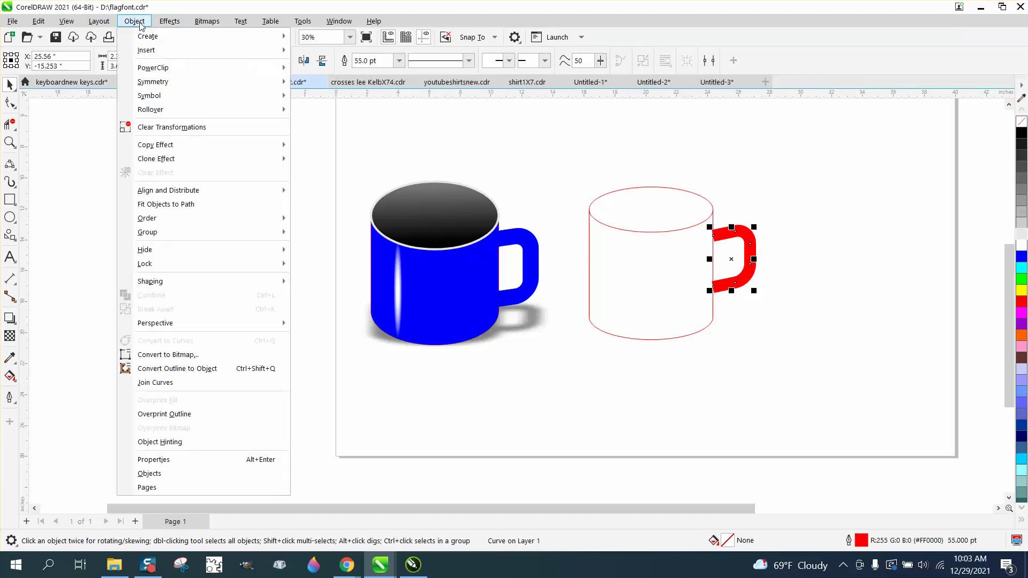
{"action": "left_click", "coordinate": [201, 368]}
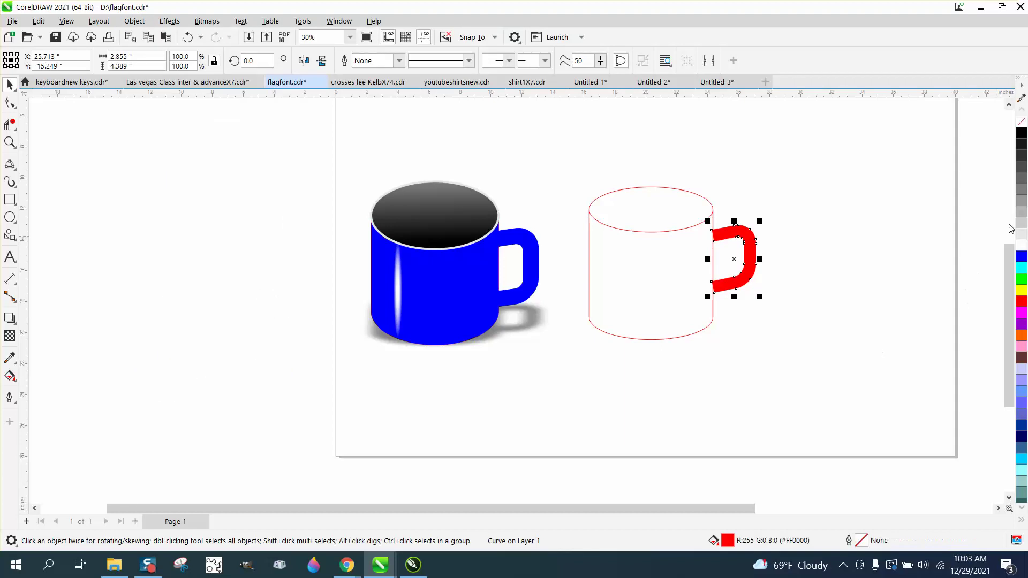
{"action": "left_click", "coordinate": [1021, 122]}
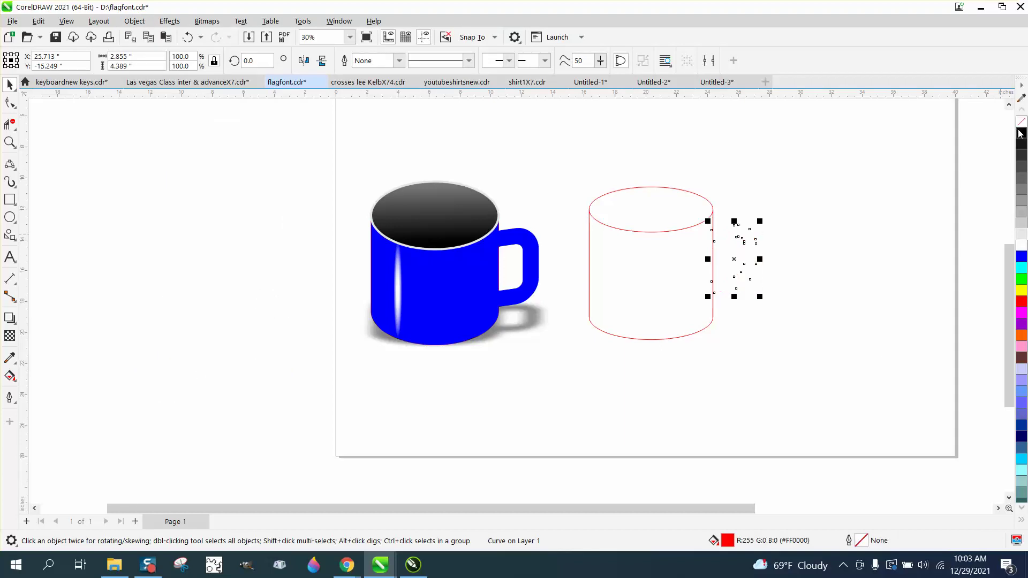
{"action": "right_click", "coordinate": [1022, 301]}
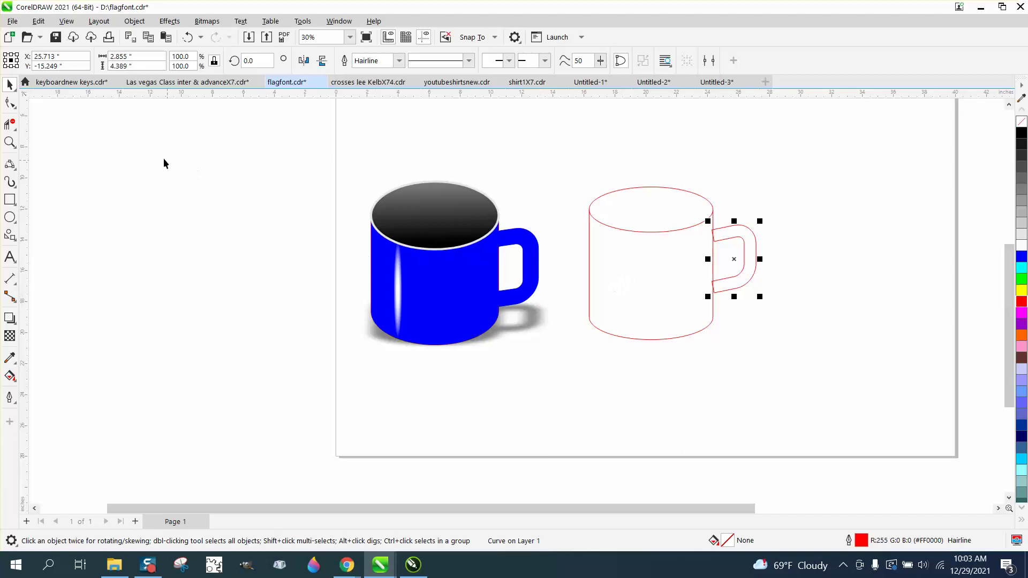
Step: Undo the stray ellipse move, zoom in, and nudge the handle against the mug's right wall
{"action": "left_click_drag", "start_coordinate": [662, 209], "coordinate": [794, 349]}
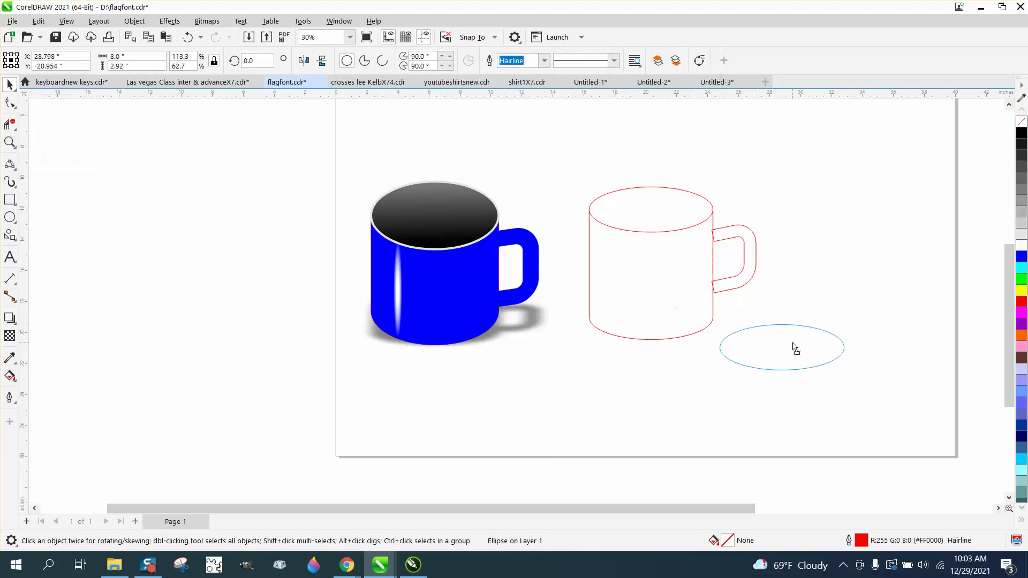
{"action": "left_click", "coordinate": [188, 37]}
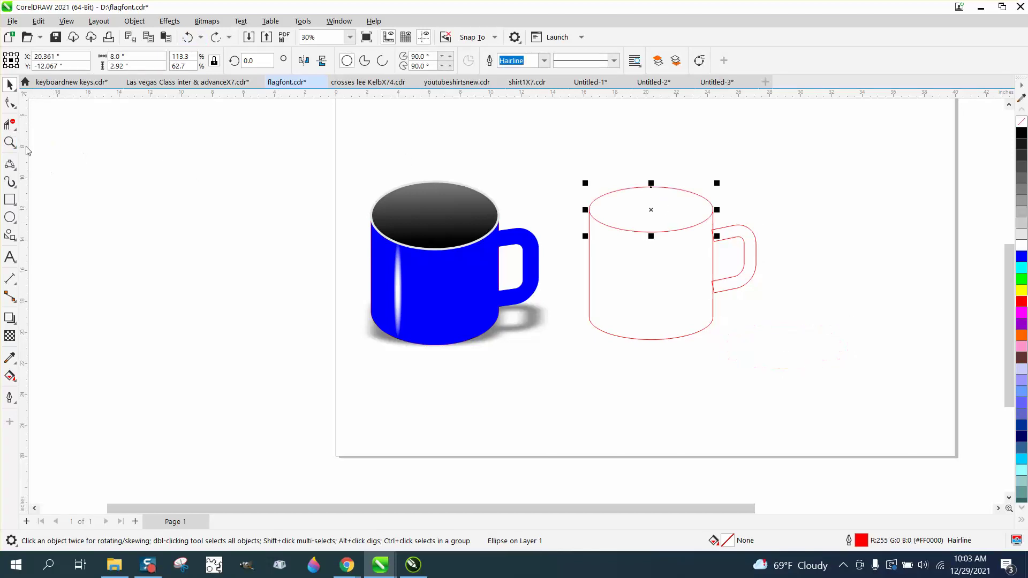
{"action": "left_click", "coordinate": [10, 142]}
{"action": "left_click_drag", "start_coordinate": [653, 202], "coordinate": [898, 393]}
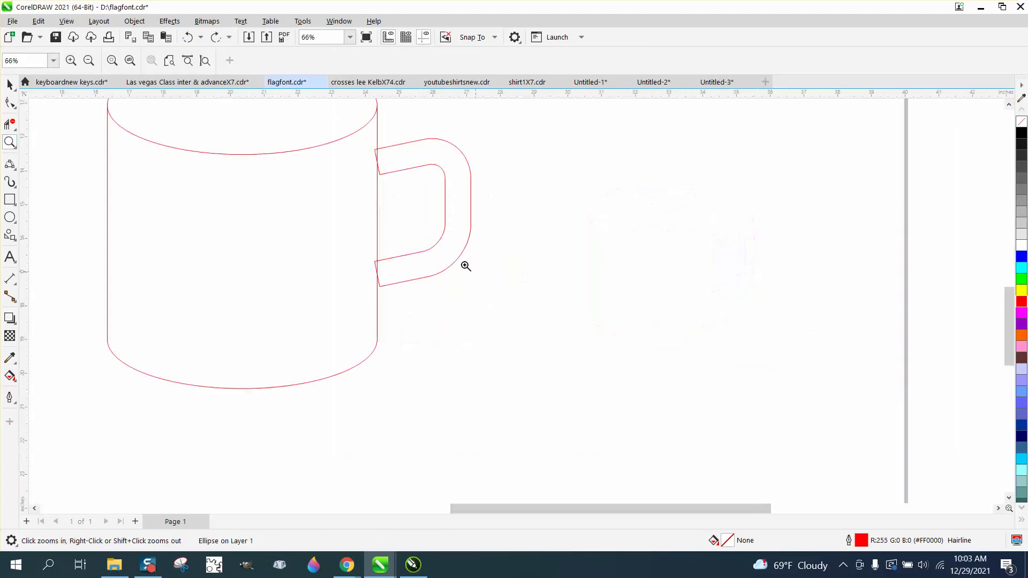
{"action": "left_click", "coordinate": [9, 85]}
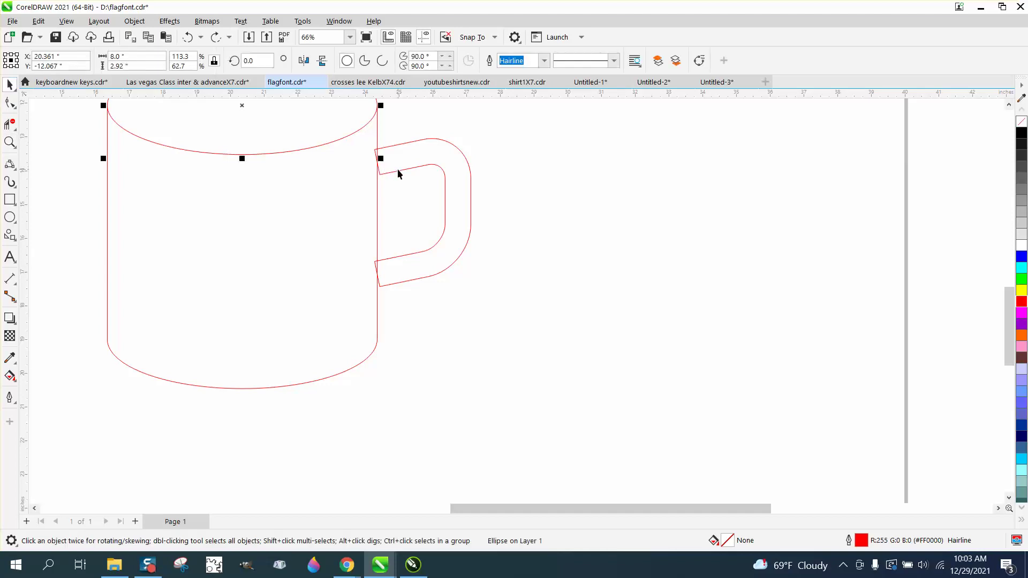
{"action": "left_click", "coordinate": [399, 169]}
{"action": "left_click_drag", "start_coordinate": [422, 212], "coordinate": [416, 211]}
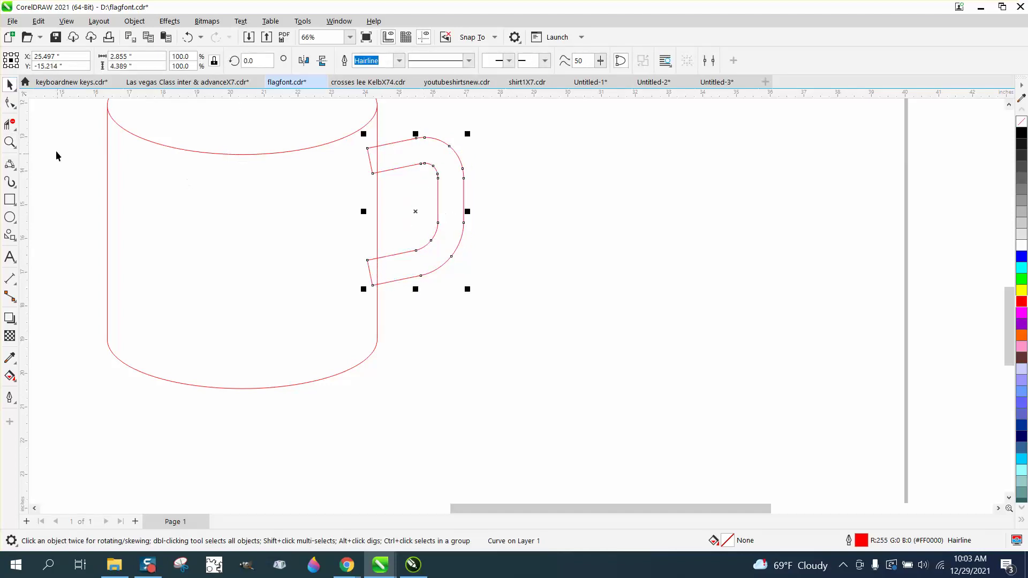
Step: Trim the handle's top and bottom ends that poke inside the mug wall
{"action": "left_click", "coordinate": [10, 124]}
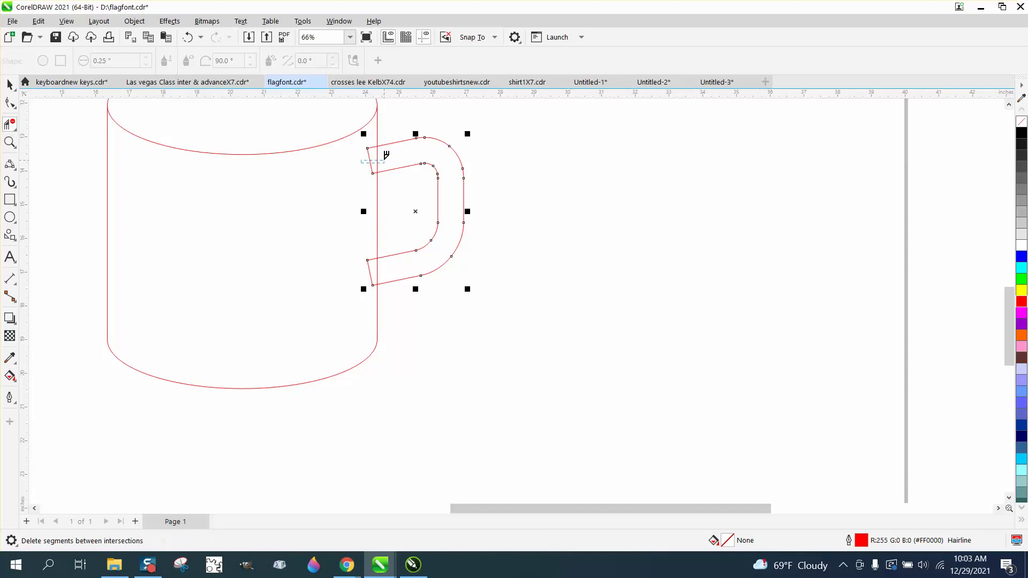
{"action": "left_click", "coordinate": [369, 161]}
{"action": "mouse_move", "coordinate": [357, 261]}
{"action": "left_mouse_down"}
{"action": "mouse_move", "coordinate": [415, 269]}
{"action": "mouse_move", "coordinate": [427, 295]}
{"action": "left_mouse_up"}
{"action": "scroll", "coordinate": [528, 413], "scroll_direction": "down", "scroll_amount": 2}
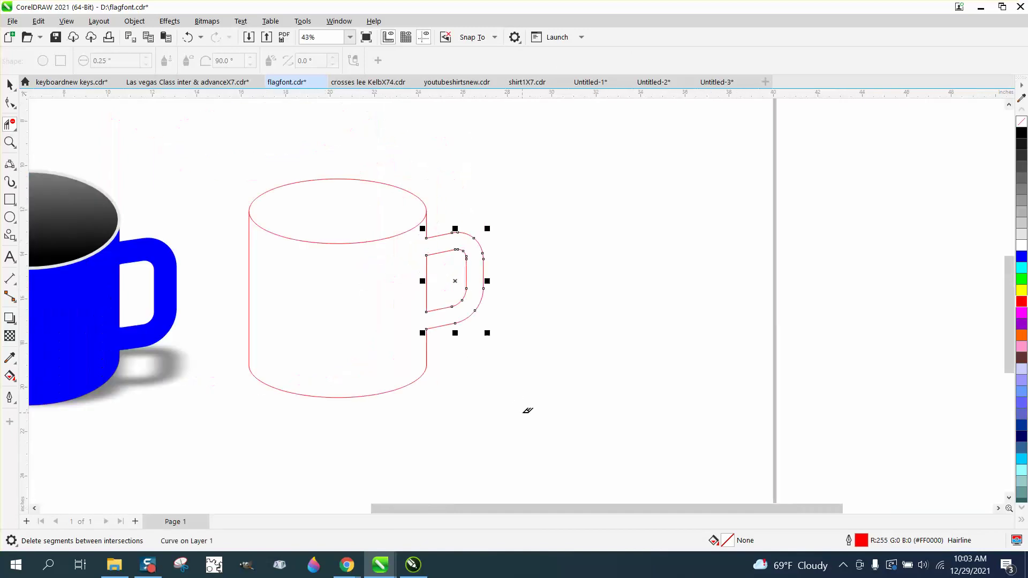
{"action": "left_click", "coordinate": [13, 379]}
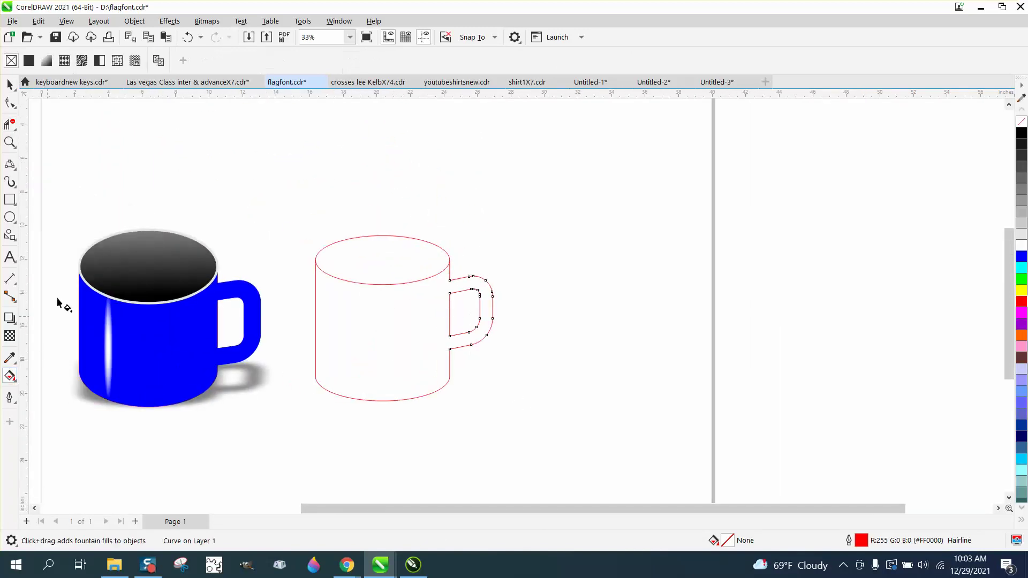
Step: Fill the second mug's body and handle solid blue with Smart Fill
{"action": "left_click", "coordinate": [15, 382]}
{"action": "left_click", "coordinate": [52, 390]}
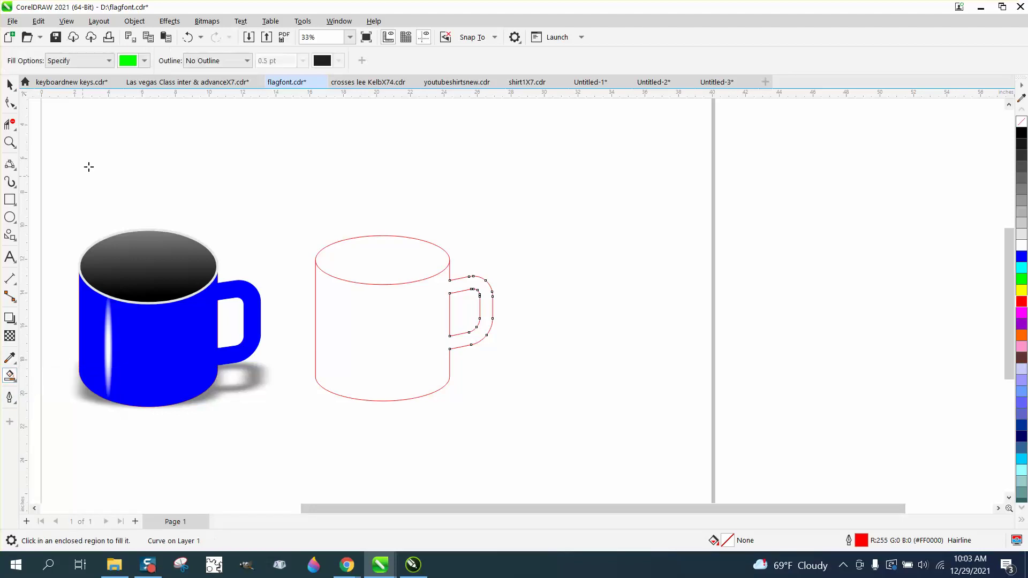
{"action": "left_click", "coordinate": [144, 61]}
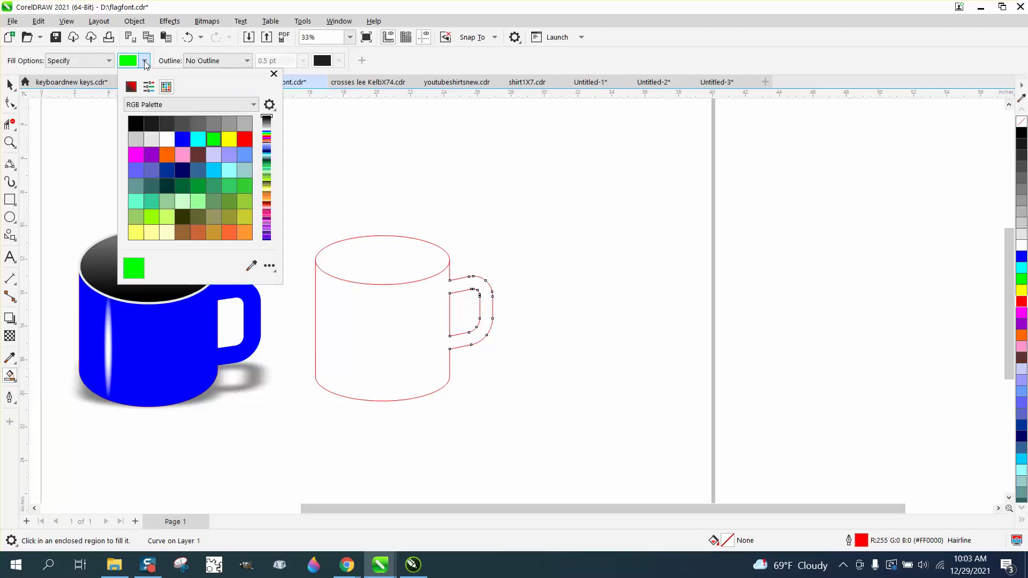
{"action": "left_click", "coordinate": [182, 138]}
{"action": "left_click", "coordinate": [339, 345]}
{"action": "left_click", "coordinate": [345, 347]}
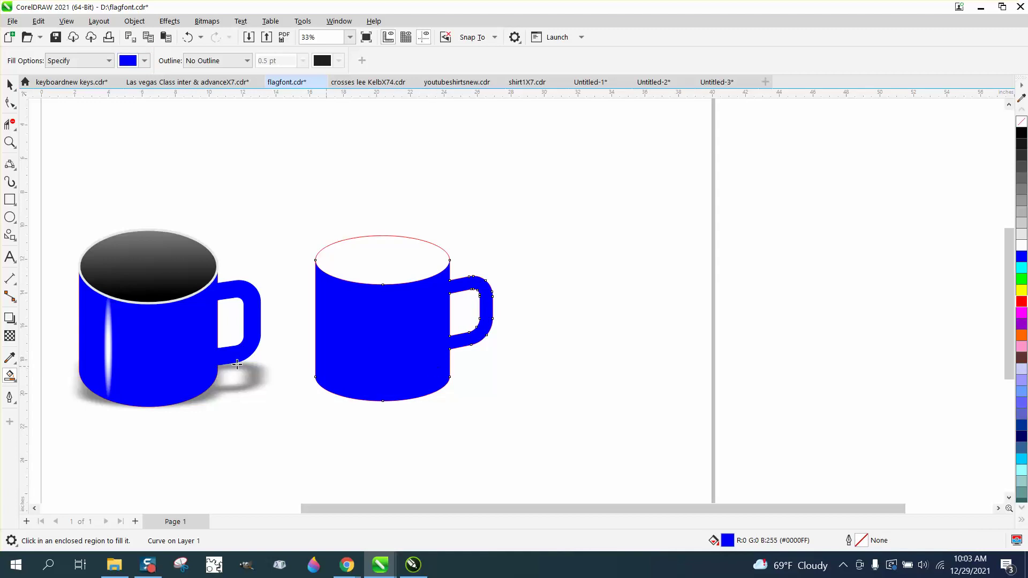
Step: Fill the mug's top ellipse with black
{"action": "left_click", "coordinate": [144, 61]}
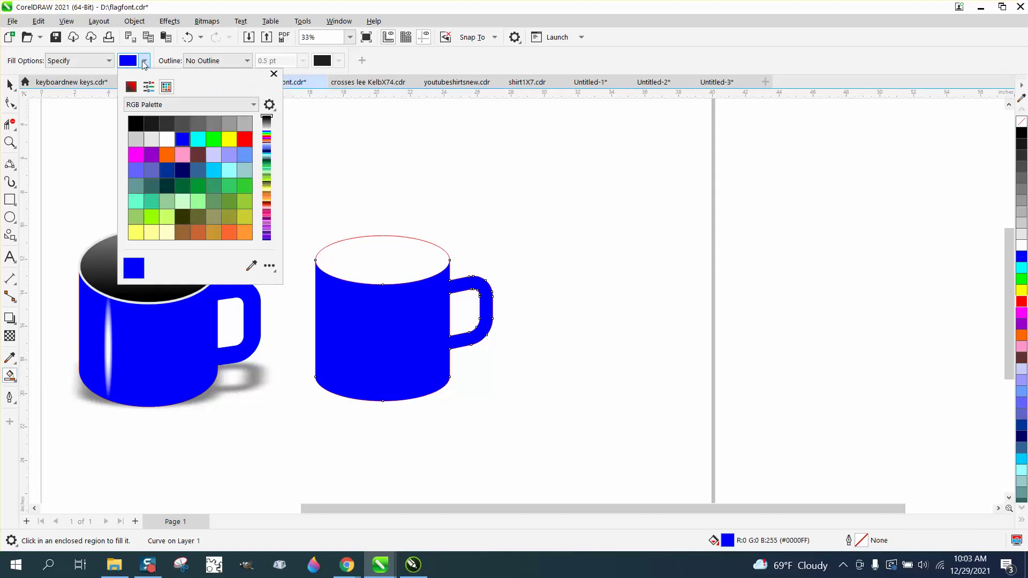
{"action": "left_click", "coordinate": [136, 124]}
{"action": "left_click", "coordinate": [363, 267]}
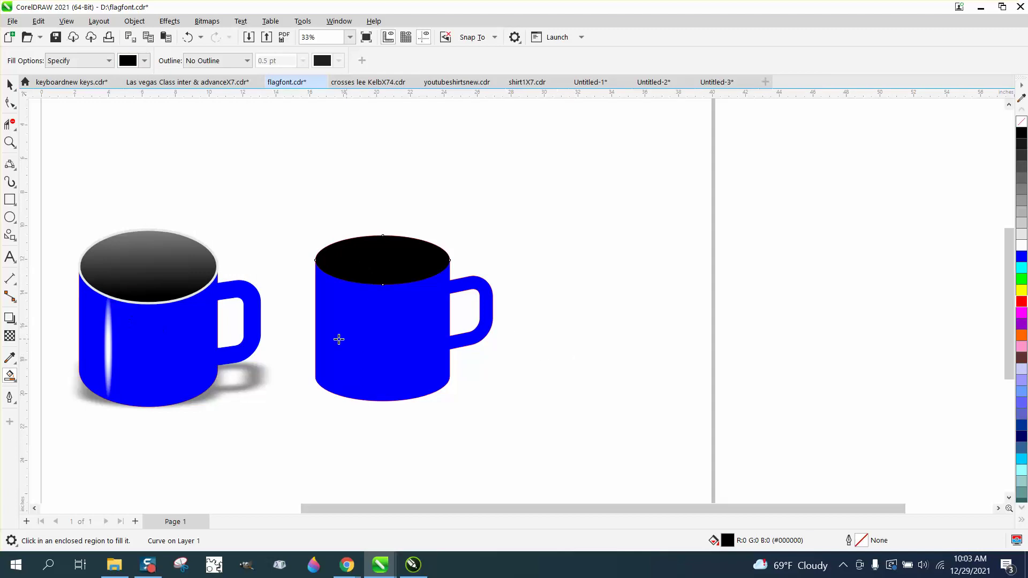
Step: Zoom in and draw a thin white, outline-free rectangle down the mug's left side
{"action": "left_click", "coordinate": [9, 142]}
{"action": "left_click_drag", "start_coordinate": [78, 246], "coordinate": [142, 345]}
{"action": "scroll", "coordinate": [242, 313], "scroll_direction": "down", "scroll_amount": 1}
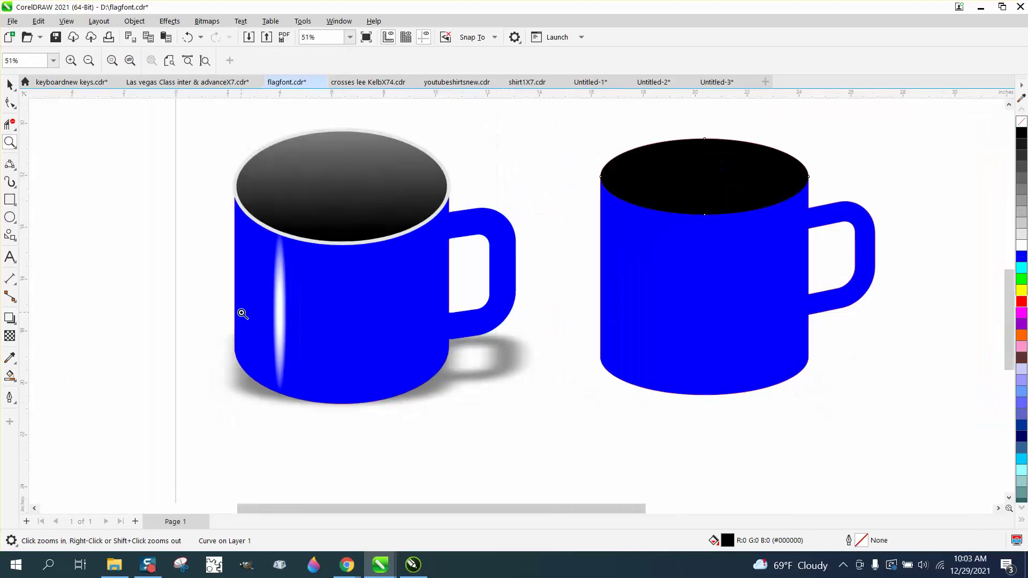
{"action": "scroll", "coordinate": [243, 314], "scroll_direction": "down", "scroll_amount": 1}
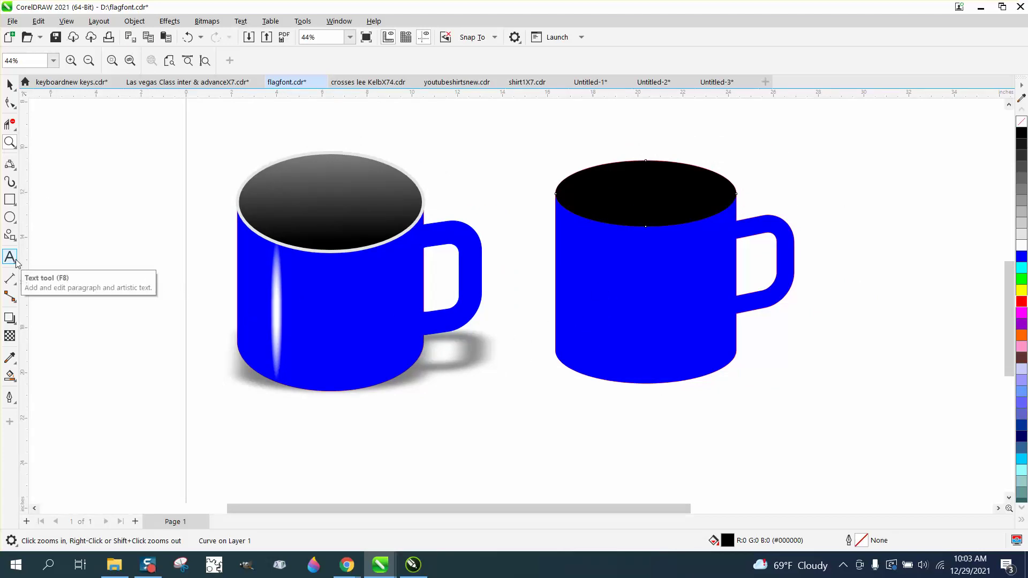
{"action": "left_click", "coordinate": [10, 201]}
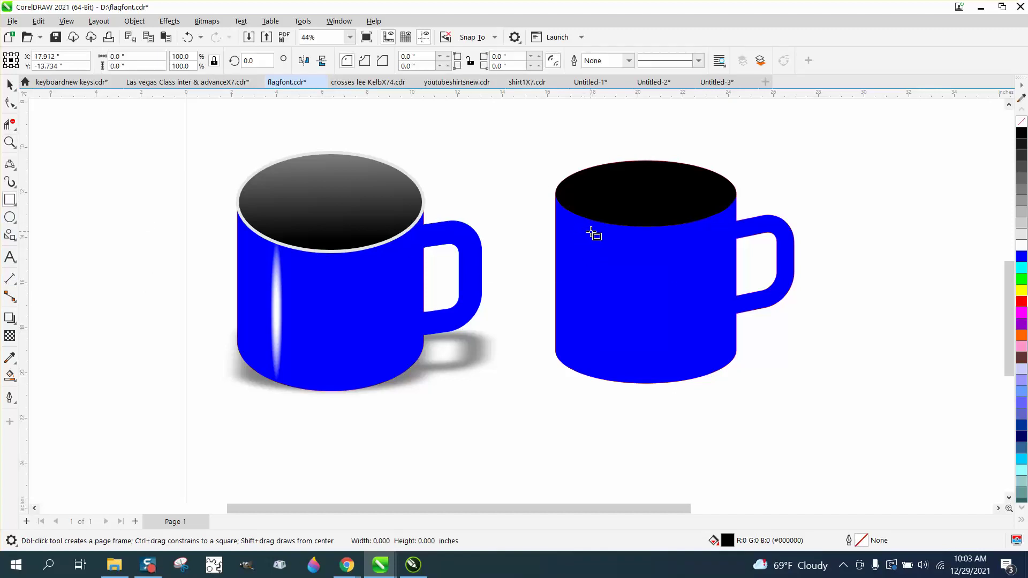
{"action": "left_click_drag", "start_coordinate": [591, 231], "coordinate": [605, 375]}
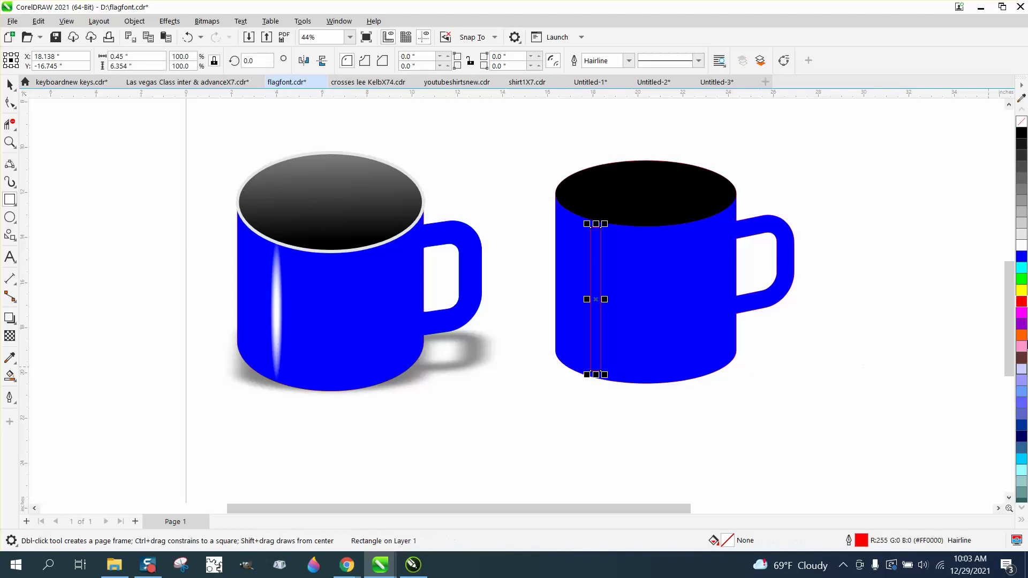
{"action": "left_click", "coordinate": [1021, 248]}
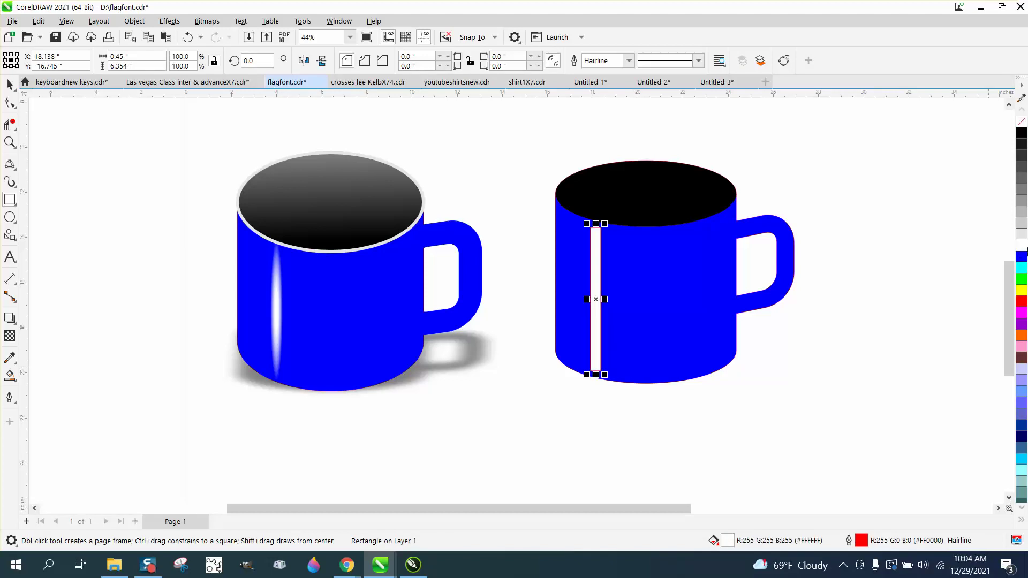
{"action": "right_click", "coordinate": [1021, 122]}
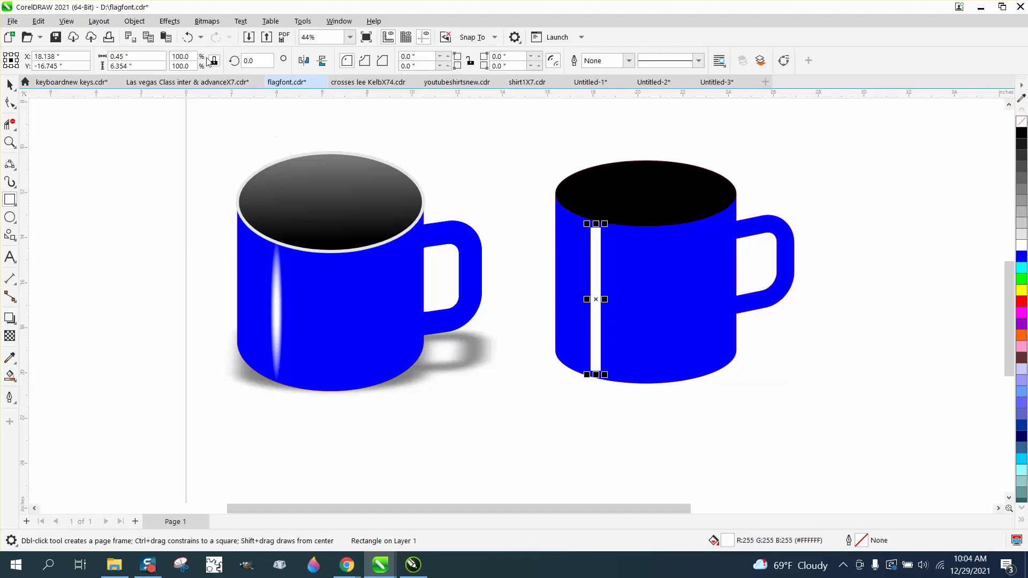
Step: Convert the white strip to a 300 dpi bitmap
{"action": "left_click", "coordinate": [207, 21]}
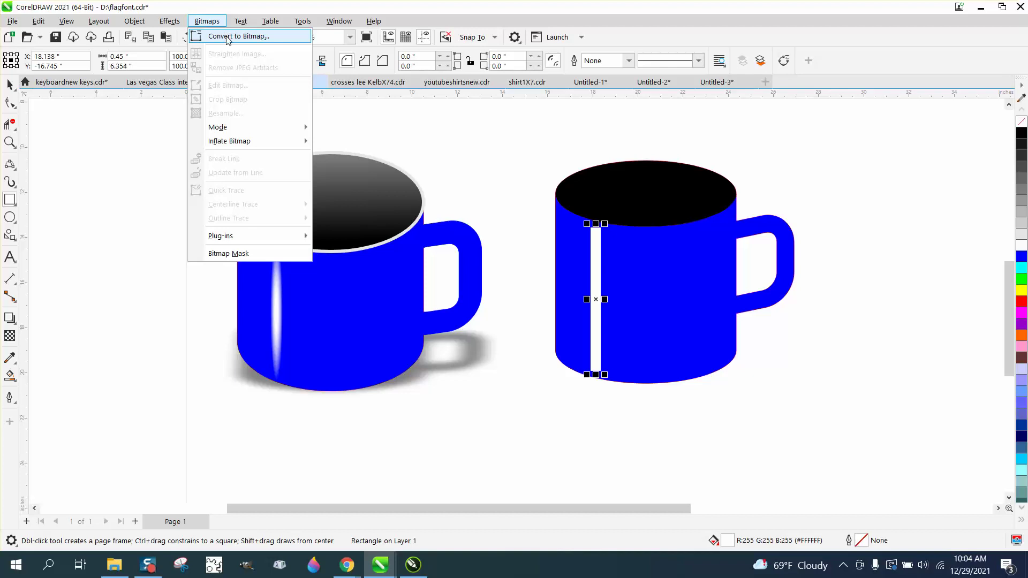
{"action": "left_click", "coordinate": [228, 36]}
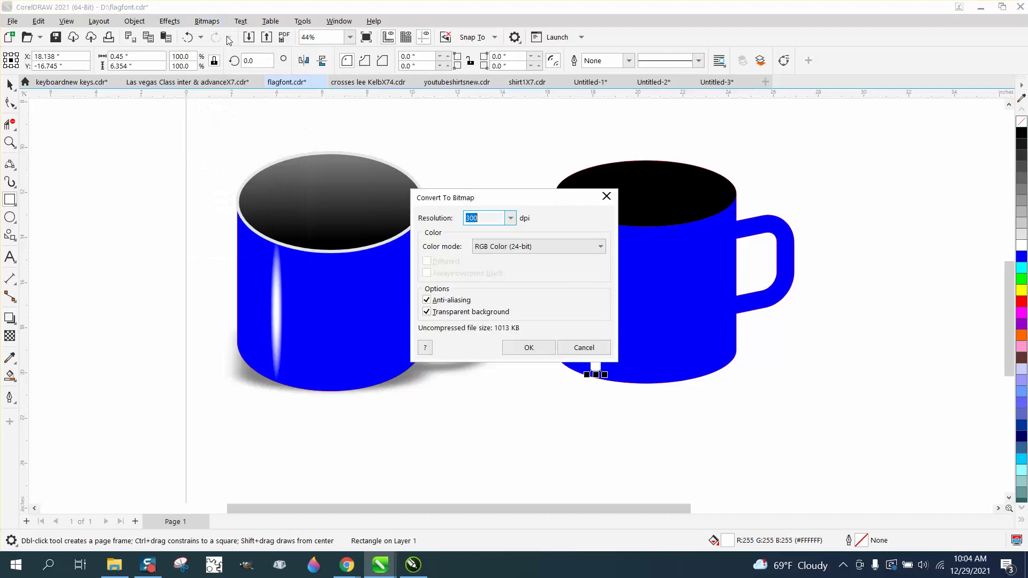
{"action": "left_click", "coordinate": [542, 352]}
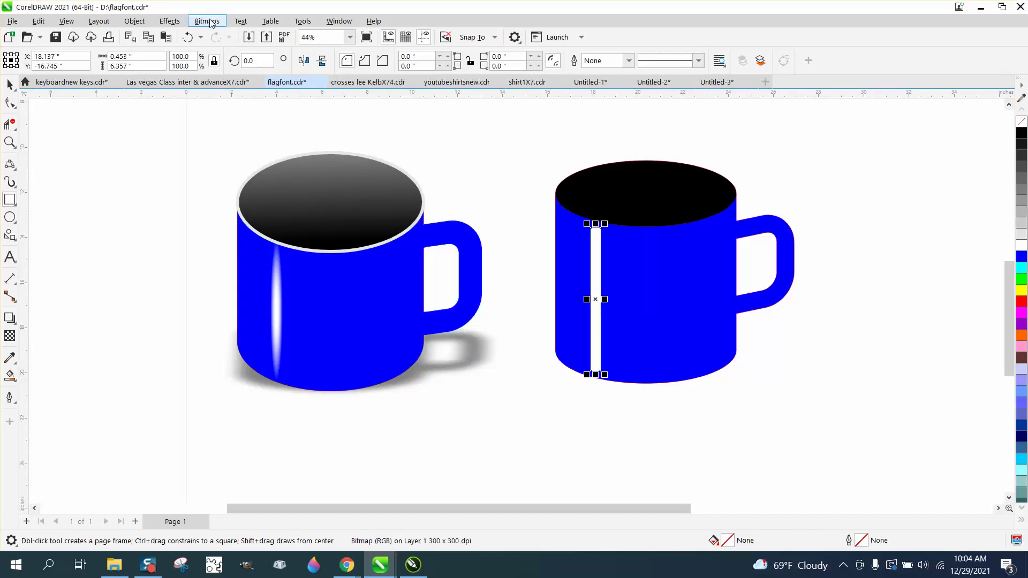
{"action": "left_click", "coordinate": [170, 21]}
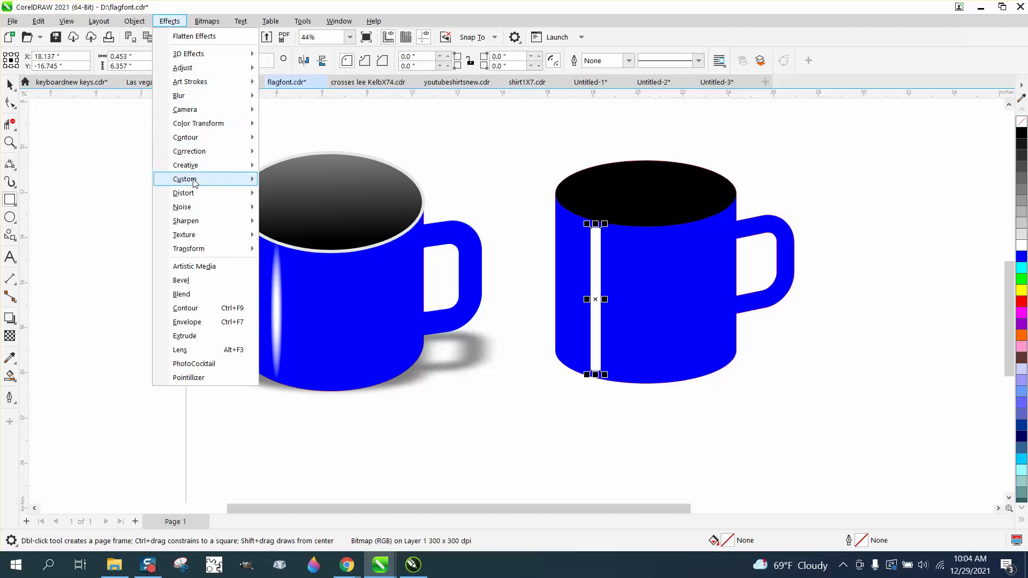
Step: Apply a Creative Vignette to the strip with offset 112 and fade 88
{"action": "mouse_move", "coordinate": [194, 170]}
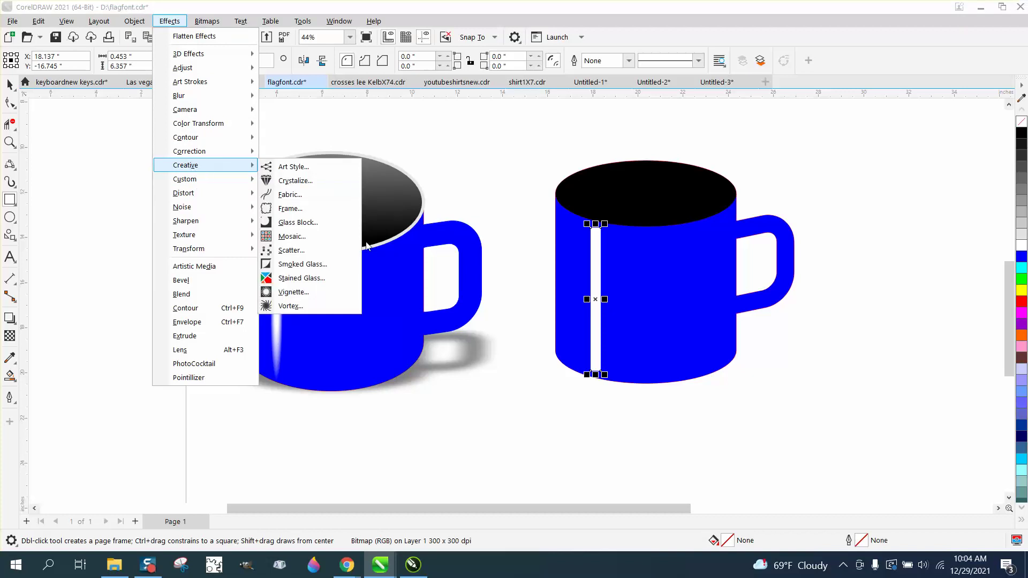
{"action": "left_click", "coordinate": [294, 292]}
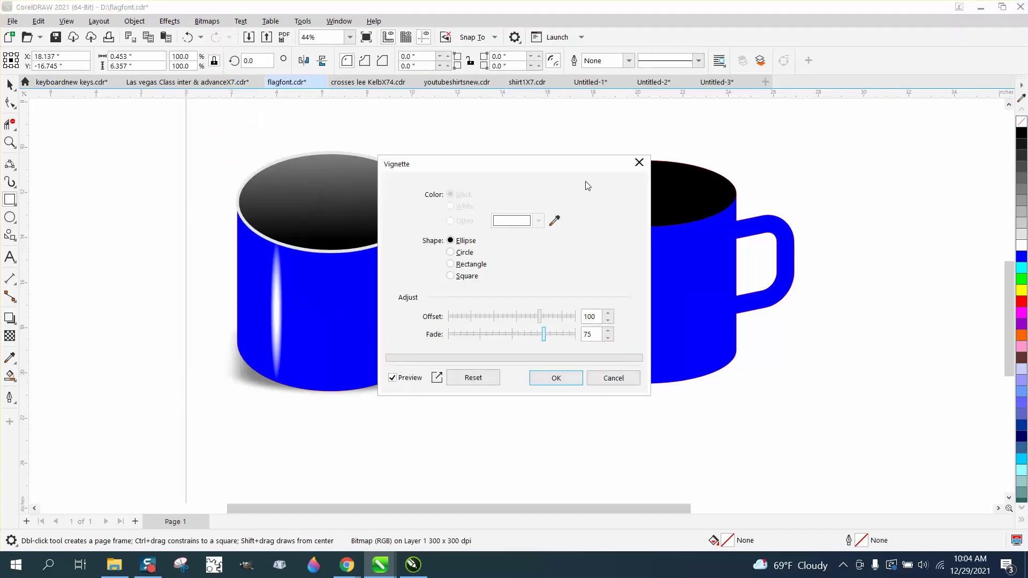
{"action": "left_click_drag", "start_coordinate": [569, 168], "coordinate": [873, 185]}
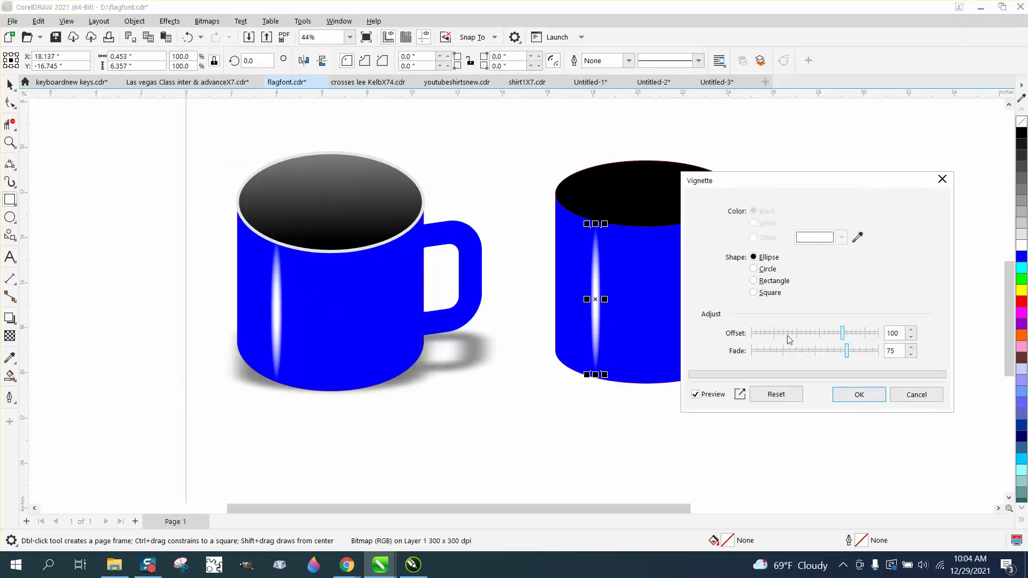
{"action": "mouse_move", "coordinate": [843, 341]}
{"action": "left_mouse_down"}
{"action": "mouse_move", "coordinate": [864, 341]}
{"action": "mouse_move", "coordinate": [853, 340]}
{"action": "mouse_move", "coordinate": [865, 353]}
{"action": "mouse_move", "coordinate": [837, 355]}
{"action": "left_mouse_up"}
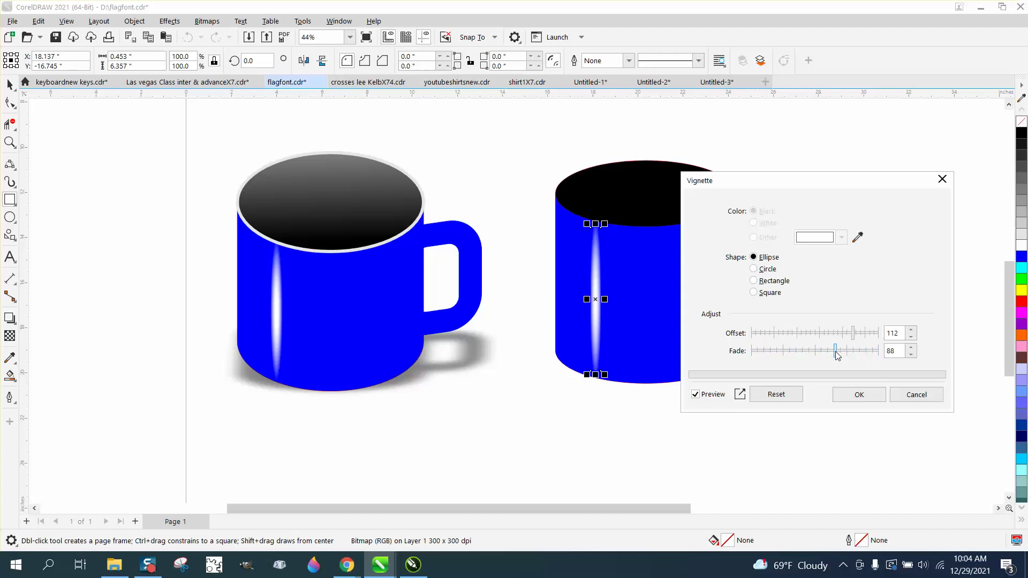
{"action": "left_click", "coordinate": [854, 396]}
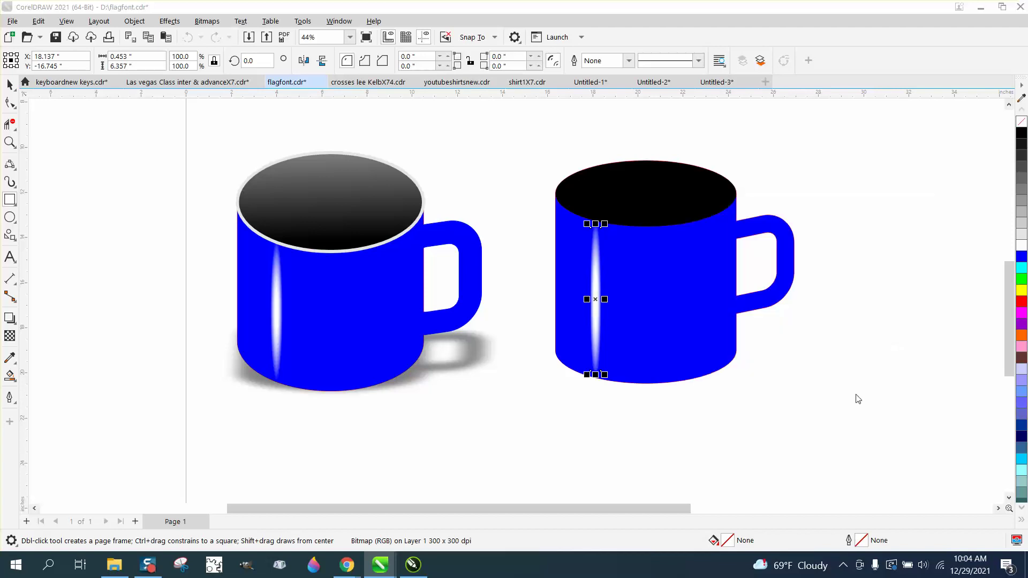
Step: Nudge the vignette highlight slightly left on the mug and deselect it
{"action": "left_click", "coordinate": [10, 85]}
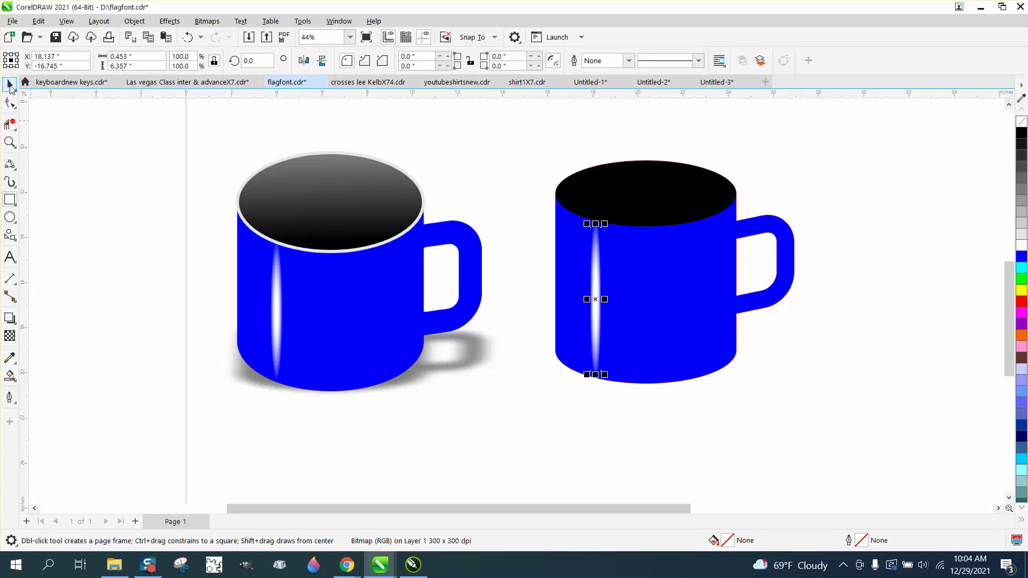
{"action": "mouse_move", "coordinate": [596, 299]}
{"action": "left_mouse_down"}
{"action": "mouse_move", "coordinate": [579, 292]}
{"action": "mouse_move", "coordinate": [599, 299]}
{"action": "left_mouse_up"}
{"action": "left_click", "coordinate": [540, 324]}
{"action": "scroll", "coordinate": [450, 304], "scroll_direction": "down", "scroll_amount": 1}
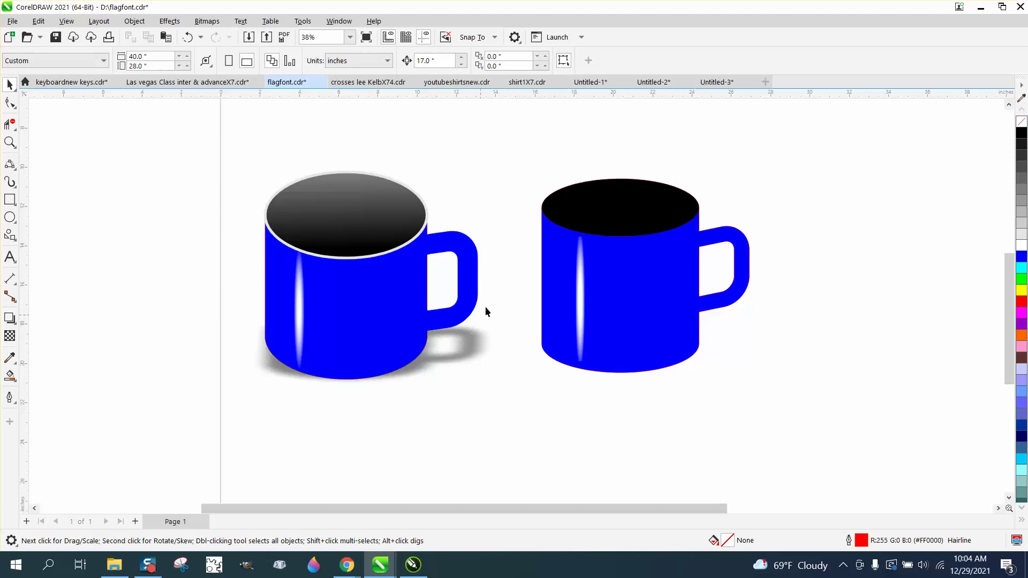
Step: Outline the black top ellipse in white at 8.0 pt width
{"action": "left_click", "coordinate": [604, 229]}
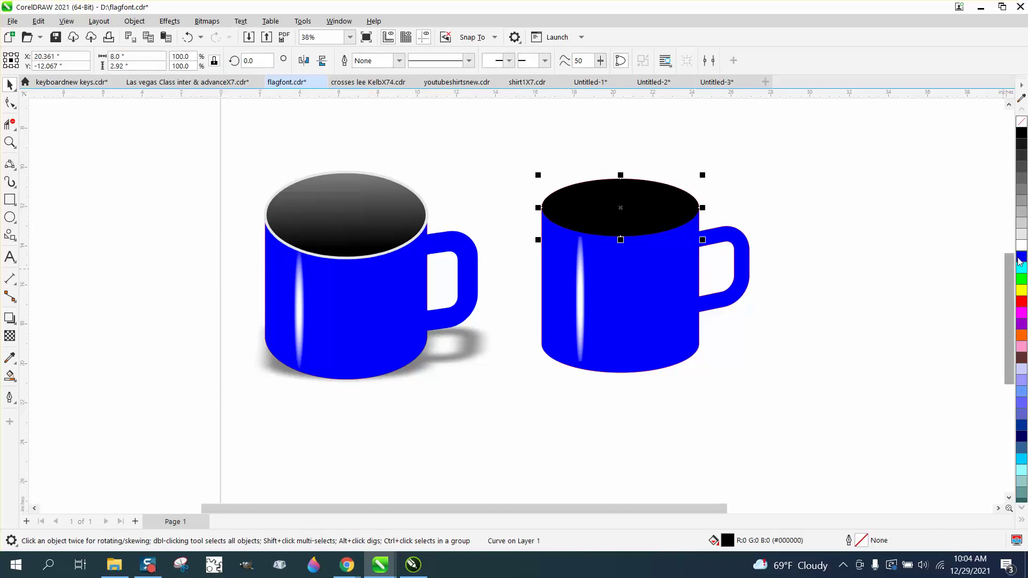
{"action": "right_click", "coordinate": [1023, 247]}
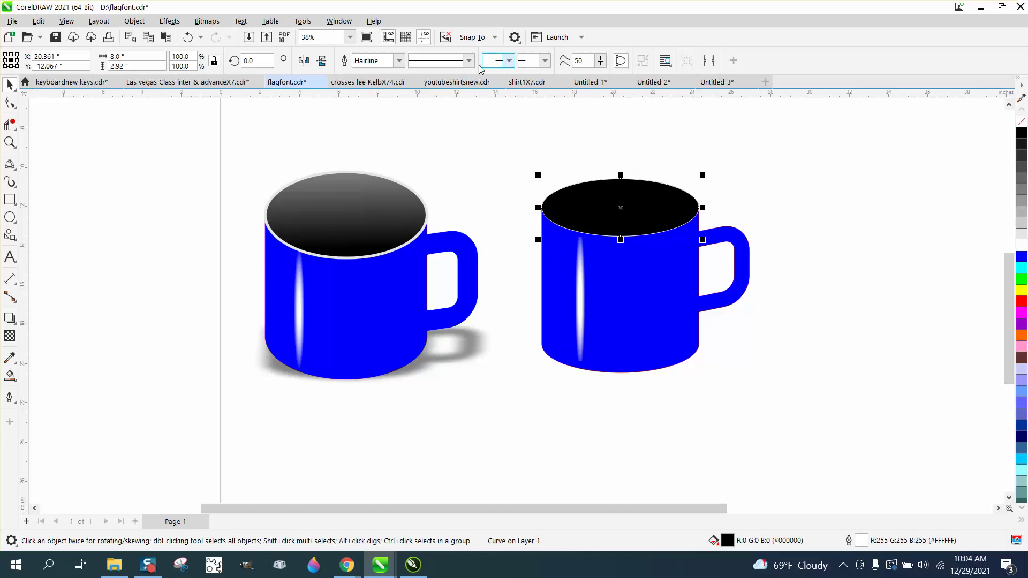
{"action": "left_click", "coordinate": [399, 61]}
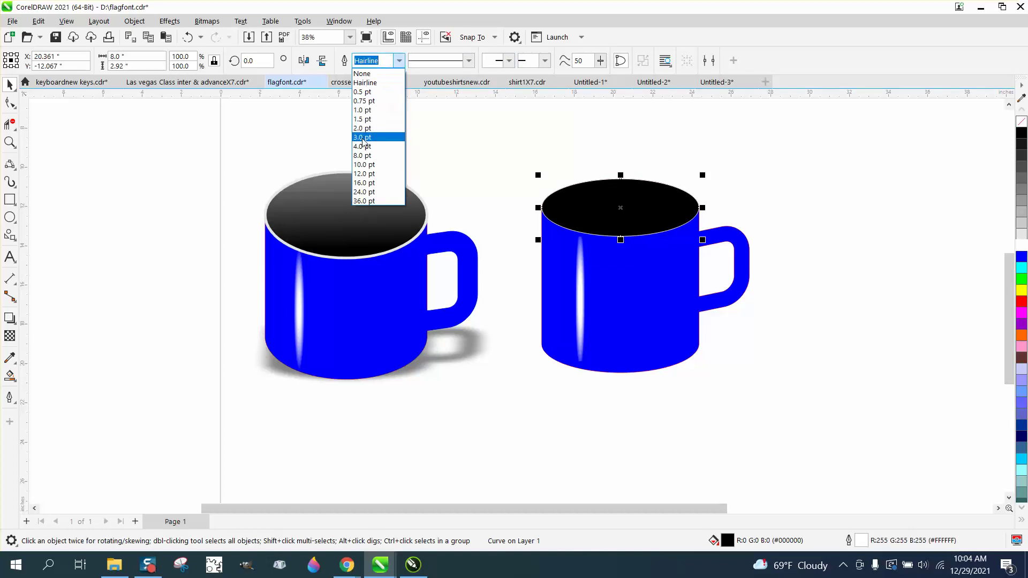
{"action": "left_click", "coordinate": [362, 138]}
{"action": "left_click", "coordinate": [399, 61]}
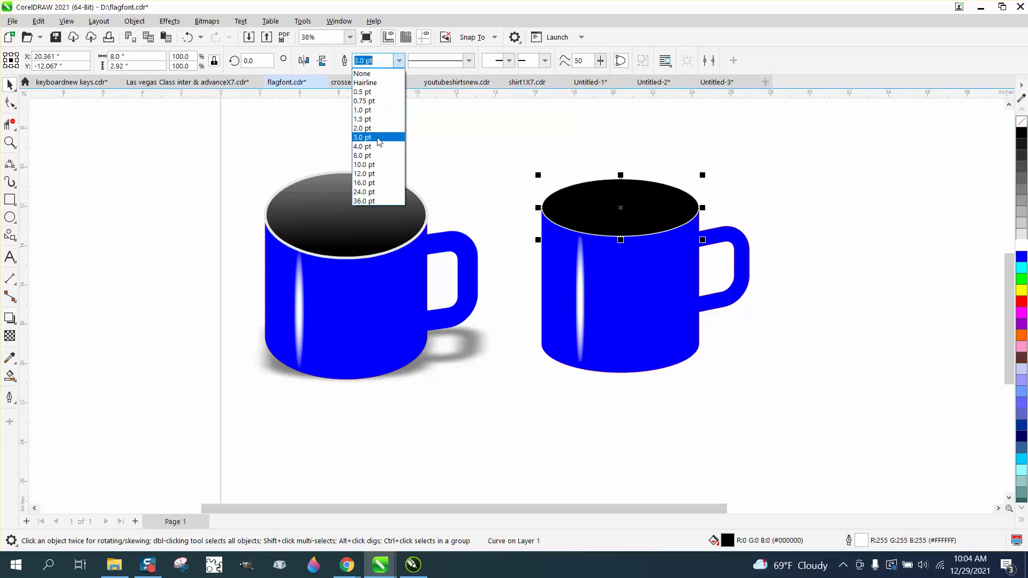
{"action": "left_click", "coordinate": [365, 156]}
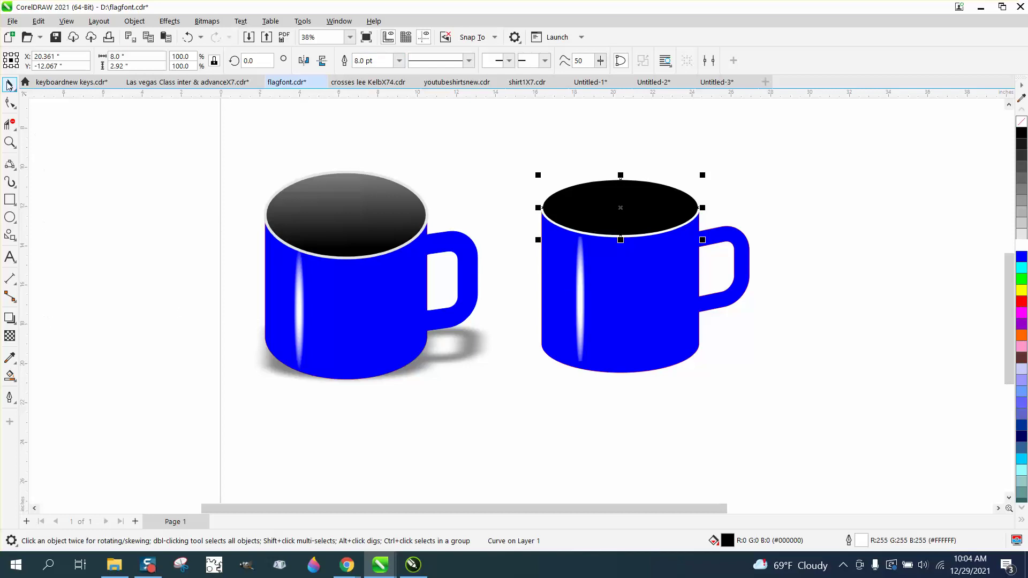
{"action": "left_click", "coordinate": [291, 179]}
{"action": "left_click", "coordinate": [624, 205]}
Step: Apply an interactive fountain fill running vertically across the top ellipse
{"action": "left_click", "coordinate": [10, 376]}
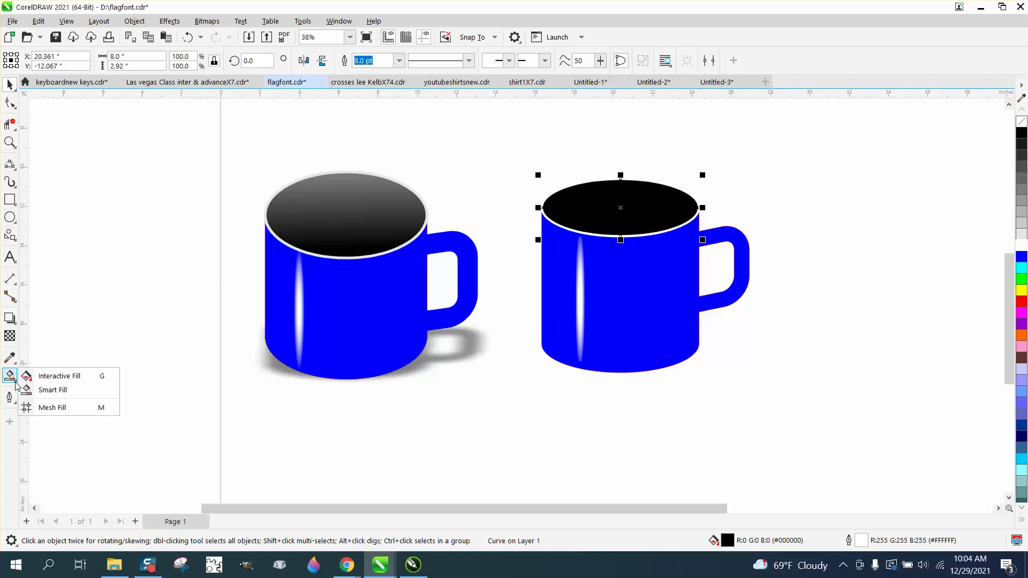
{"action": "left_click", "coordinate": [41, 384]}
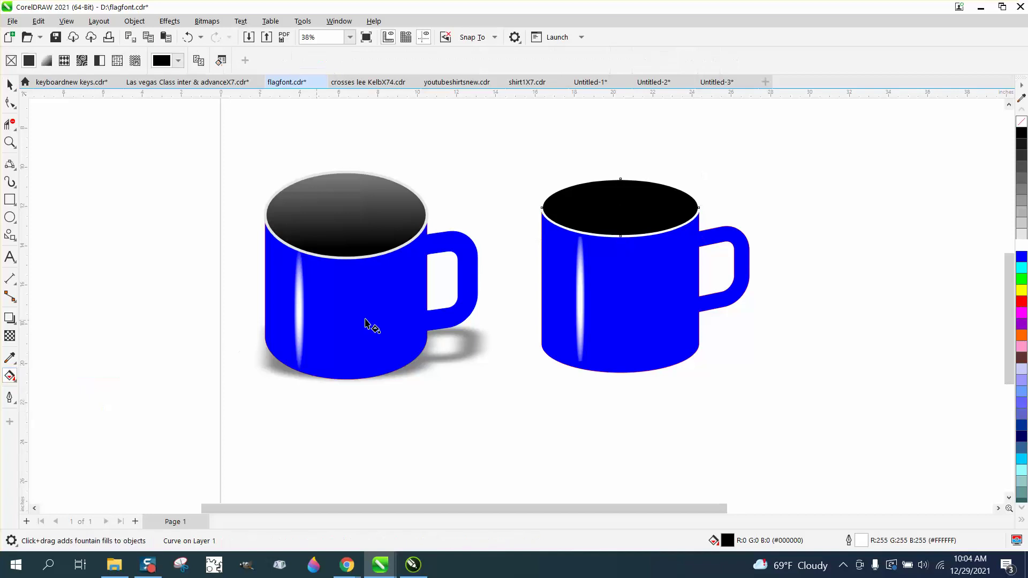
{"action": "left_click", "coordinate": [620, 207]}
{"action": "left_click_drag", "start_coordinate": [618, 217], "coordinate": [620, 140]}
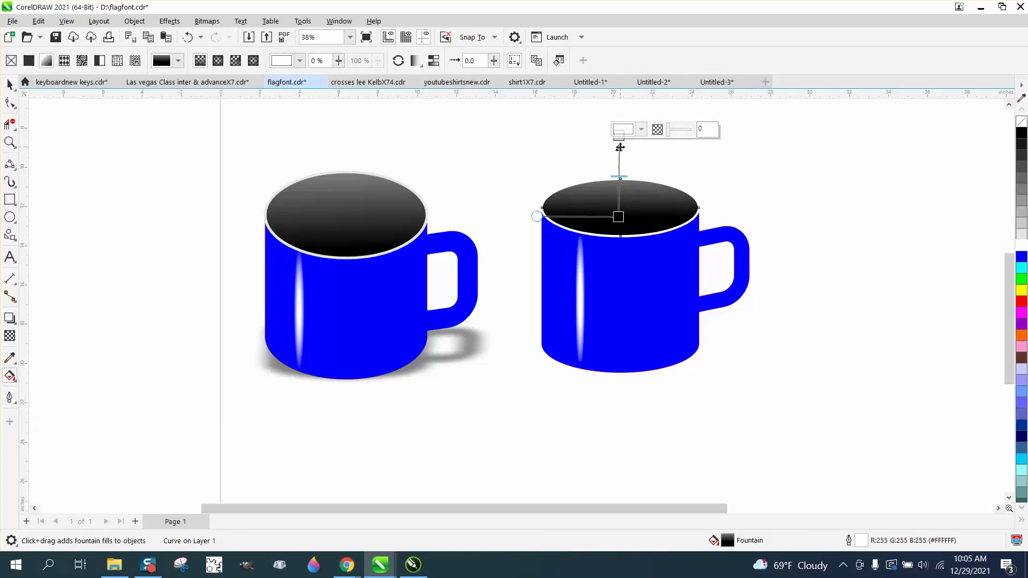
{"action": "left_click_drag", "start_coordinate": [621, 146], "coordinate": [619, 311]}
Step: Reposition the gradient nodes into a short vertical line inside the ellipse
{"action": "left_click_drag", "start_coordinate": [619, 215], "coordinate": [620, 185]}
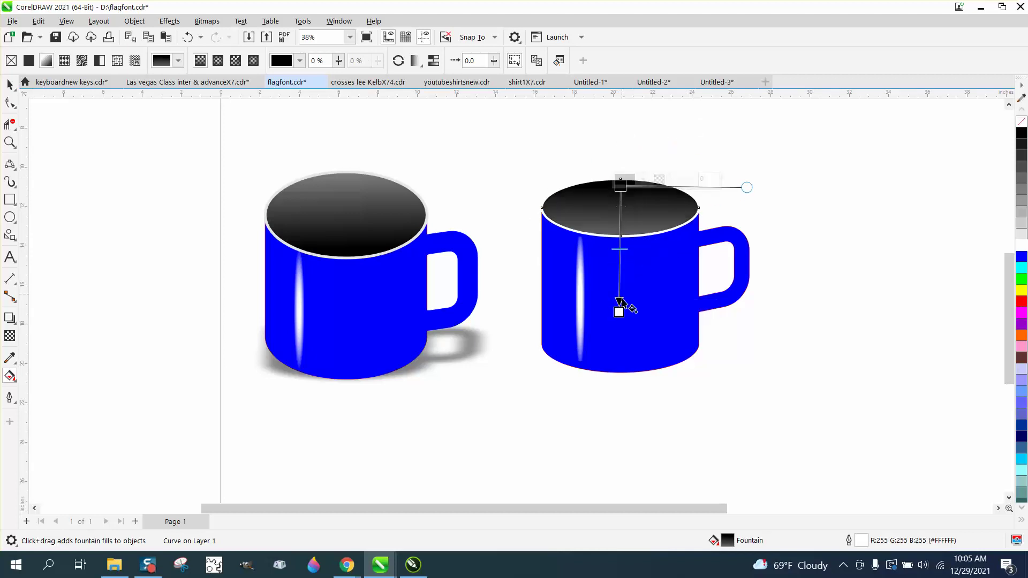
{"action": "left_click_drag", "start_coordinate": [620, 311], "coordinate": [622, 306]}
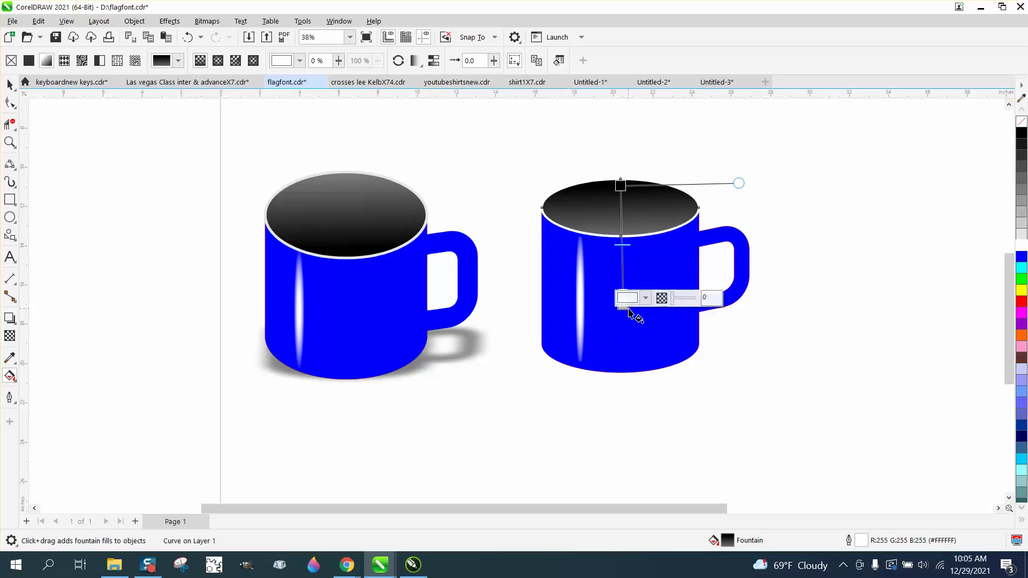
{"action": "left_click_drag", "start_coordinate": [626, 308], "coordinate": [614, 115]}
{"action": "left_click_drag", "start_coordinate": [620, 185], "coordinate": [621, 208]}
{"action": "left_click_drag", "start_coordinate": [614, 116], "coordinate": [618, 156]}
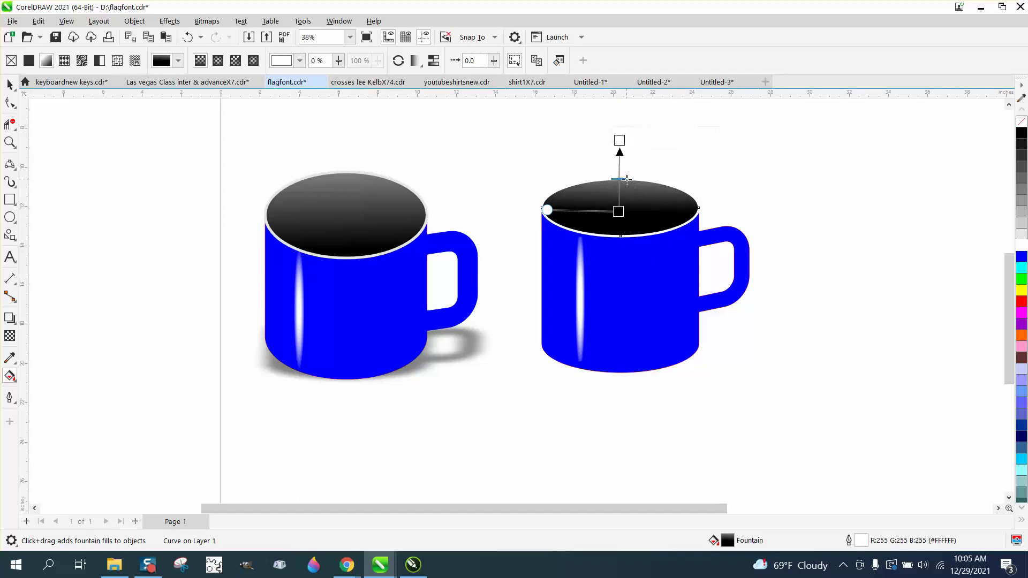
{"action": "left_click", "coordinate": [9, 85]}
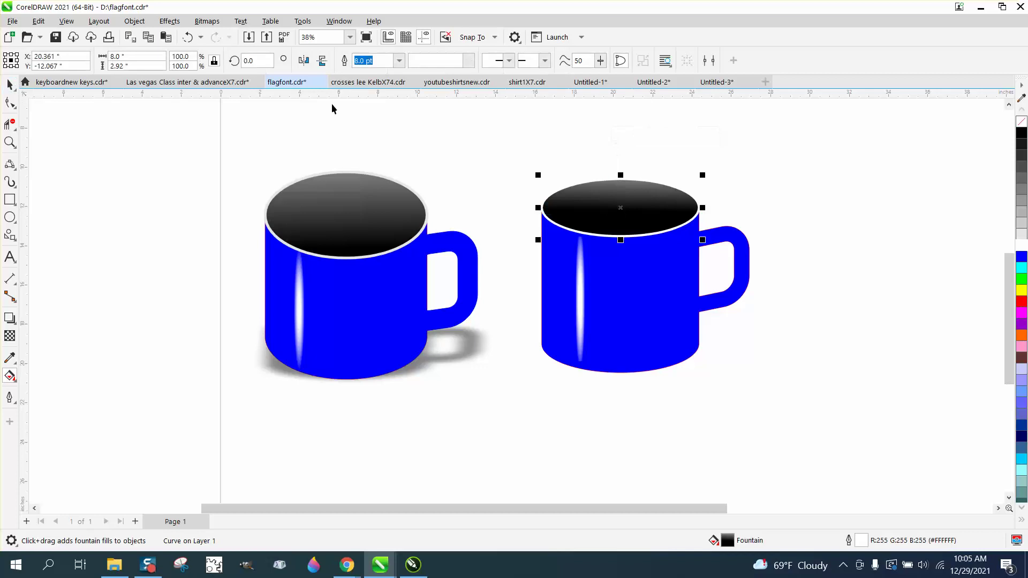
{"action": "left_click", "coordinate": [416, 114]}
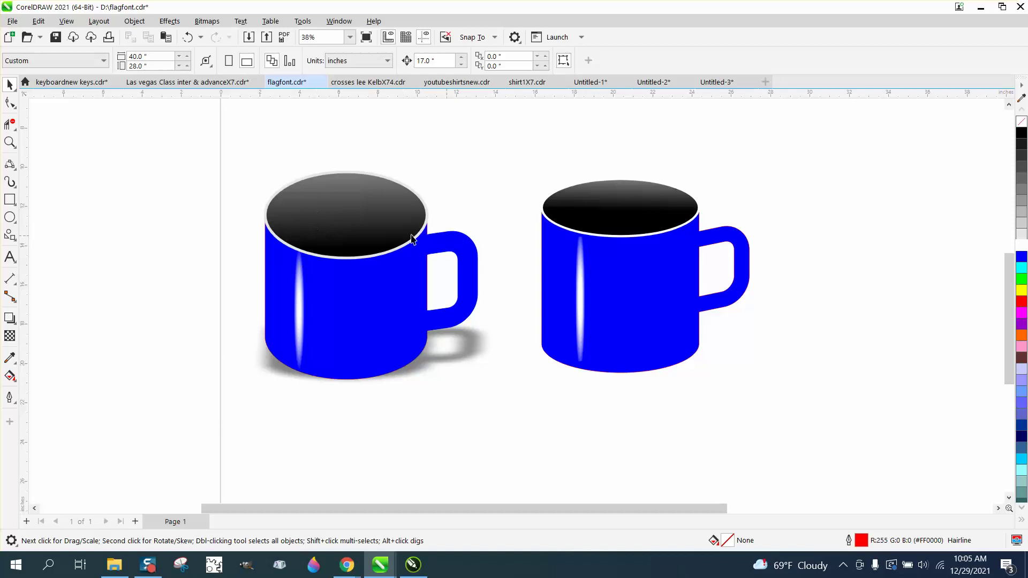
Step: Add a drop shadow to the mug body, falling straight beneath it
{"action": "left_click", "coordinate": [630, 307]}
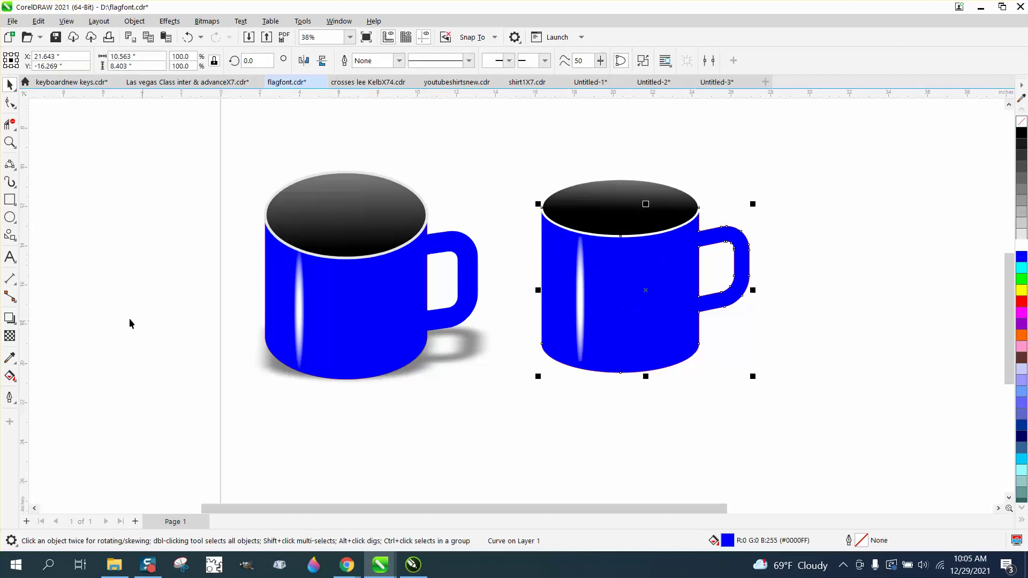
{"action": "left_click", "coordinate": [15, 321]}
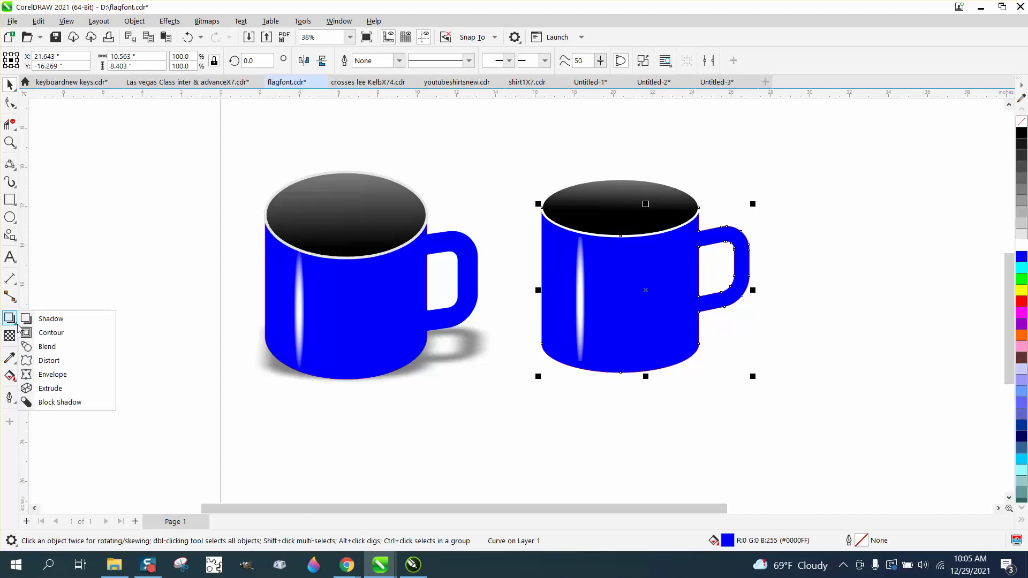
{"action": "left_click", "coordinate": [47, 321]}
{"action": "left_click_drag", "start_coordinate": [646, 290], "coordinate": [620, 386]}
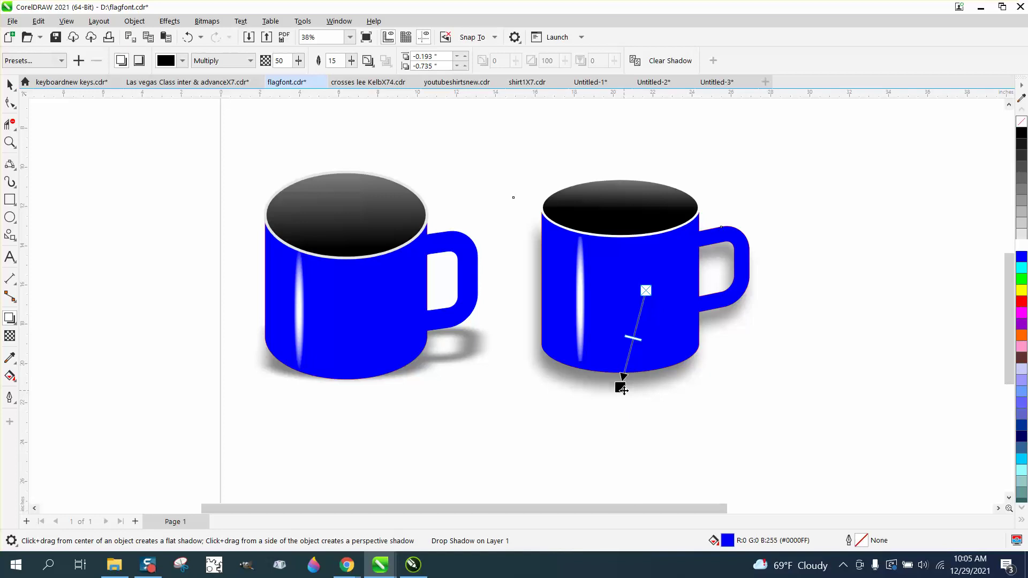
{"action": "mouse_move", "coordinate": [625, 390]}
{"action": "left_mouse_down"}
{"action": "mouse_move", "coordinate": [669, 383]}
{"action": "mouse_move", "coordinate": [644, 390]}
{"action": "left_mouse_up"}
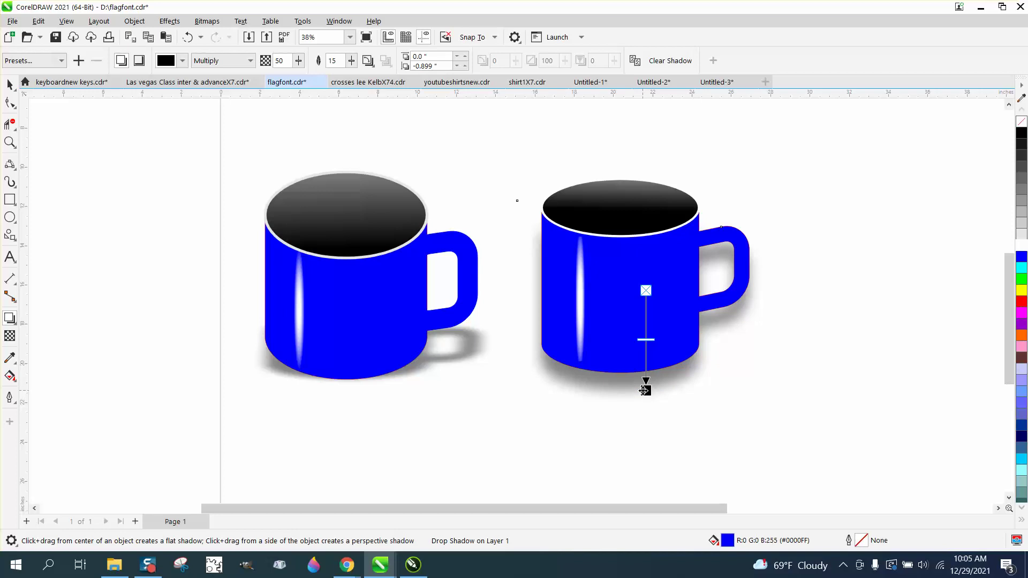
Step: Darken the mug's drop shadow to 70 opacity
{"action": "left_click", "coordinate": [10, 142]}
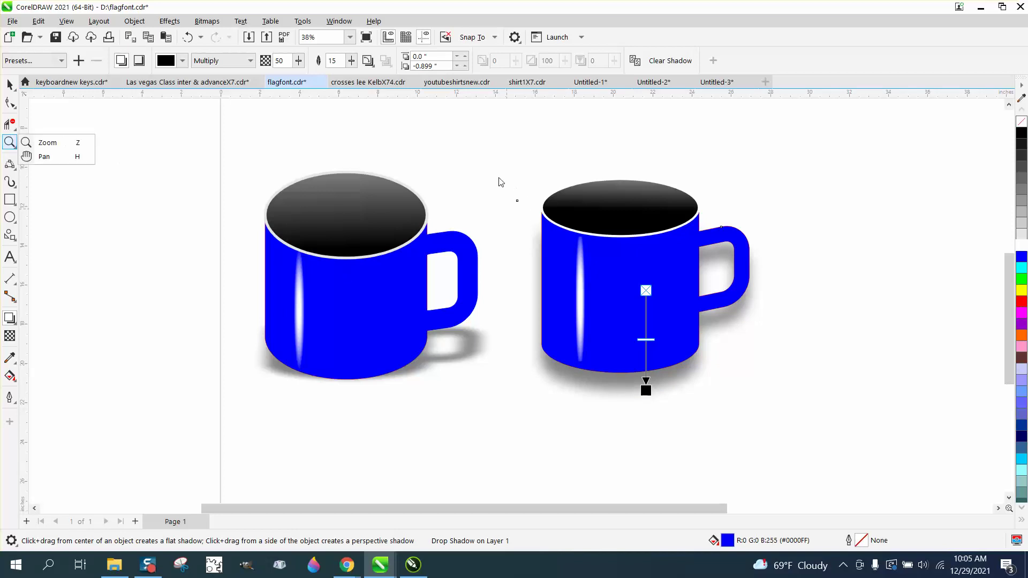
{"action": "left_click_drag", "start_coordinate": [484, 170], "coordinate": [868, 444]}
{"action": "left_click", "coordinate": [10, 318]}
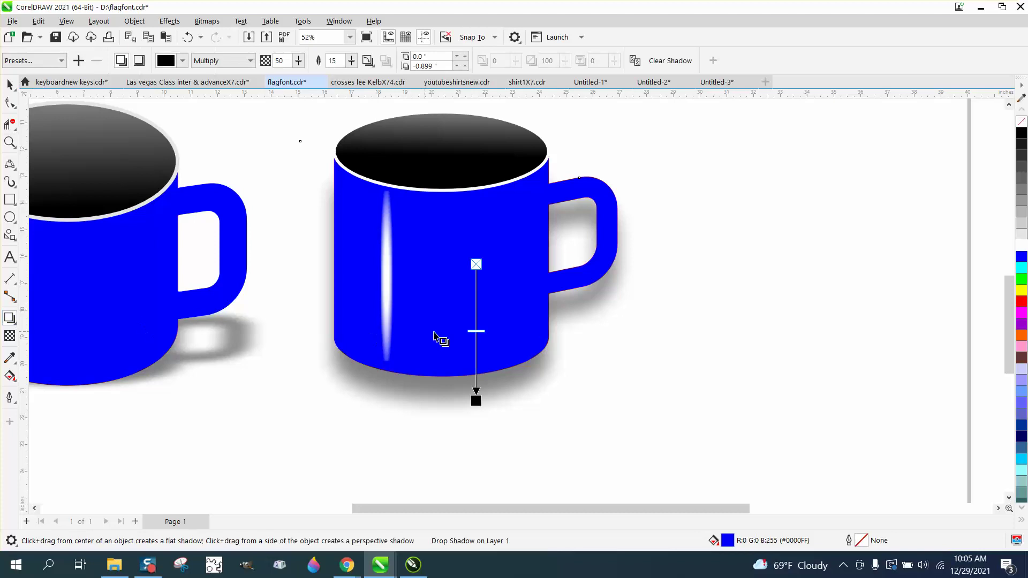
{"action": "mouse_move", "coordinate": [476, 331]}
{"action": "left_mouse_down"}
{"action": "mouse_move", "coordinate": [476, 358]}
{"action": "mouse_move", "coordinate": [475, 313]}
{"action": "mouse_move", "coordinate": [476, 327]}
{"action": "left_mouse_up"}
{"action": "left_click", "coordinate": [9, 84]}
{"action": "left_click", "coordinate": [830, 310]}
{"action": "scroll", "coordinate": [788, 318], "scroll_direction": "down", "scroll_amount": 1}
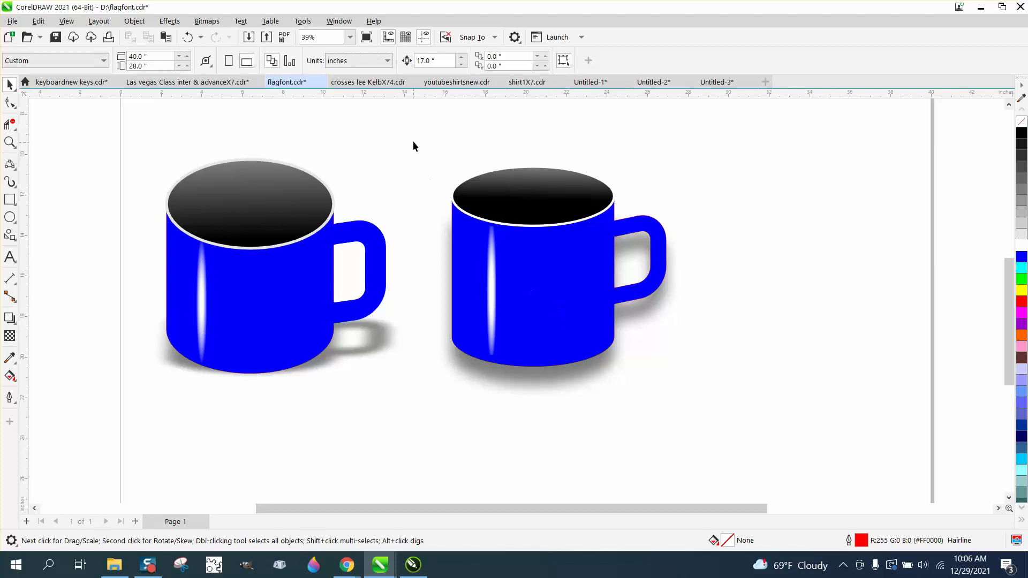
Step: Group the right mug's eight objects with Ctrl+G and try skewing, then level it
{"action": "left_click_drag", "start_coordinate": [659, 381], "coordinate": [772, 457]}
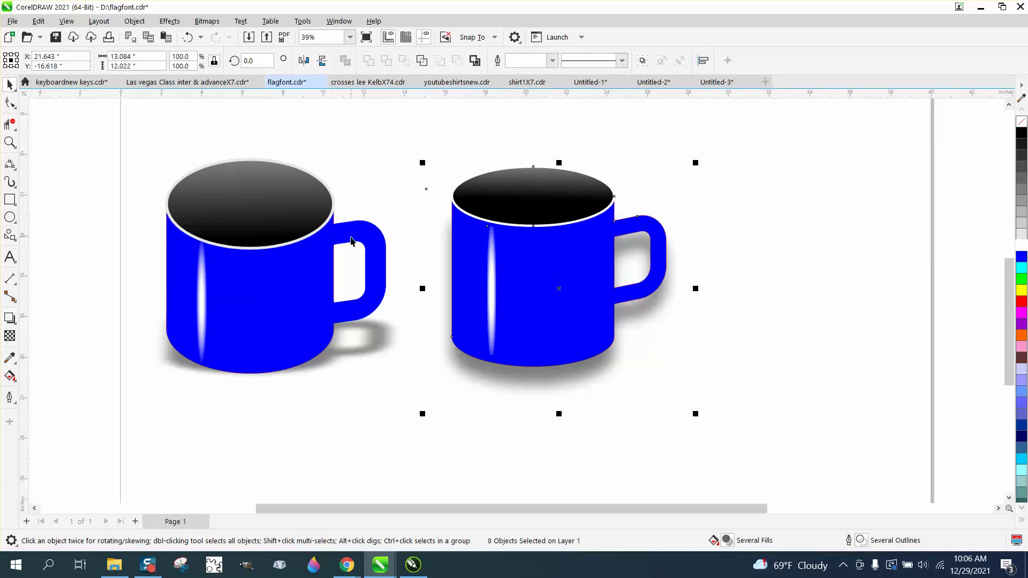
{"action": "key", "text": "ctrl+g"}
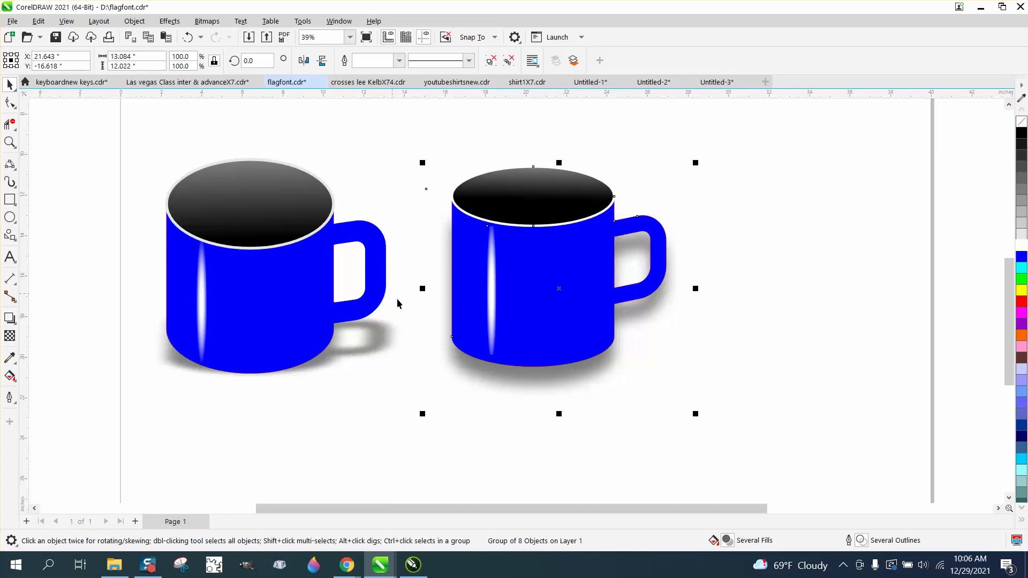
{"action": "left_click", "coordinate": [544, 290]}
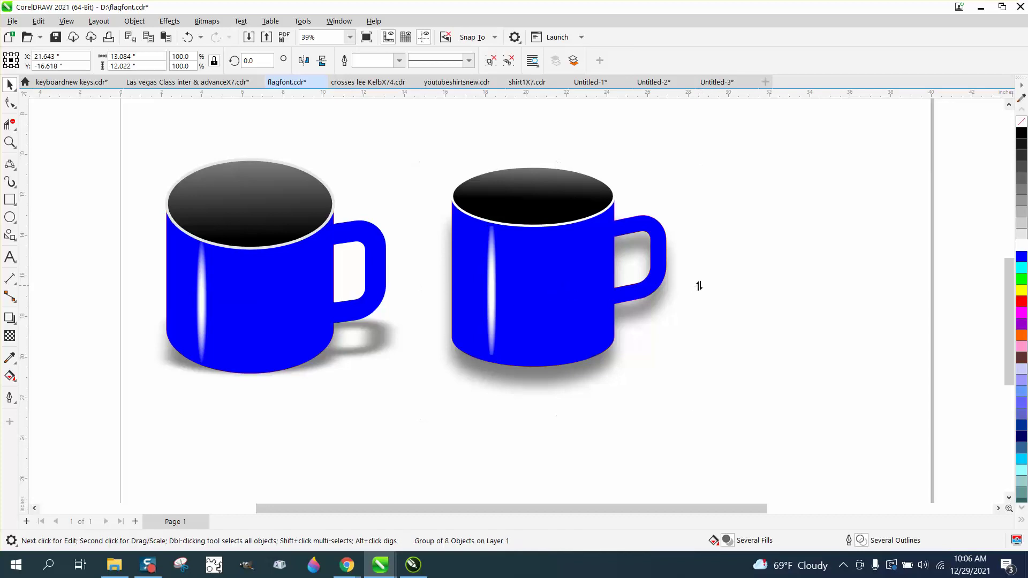
{"action": "left_click_drag", "start_coordinate": [697, 289], "coordinate": [695, 303]}
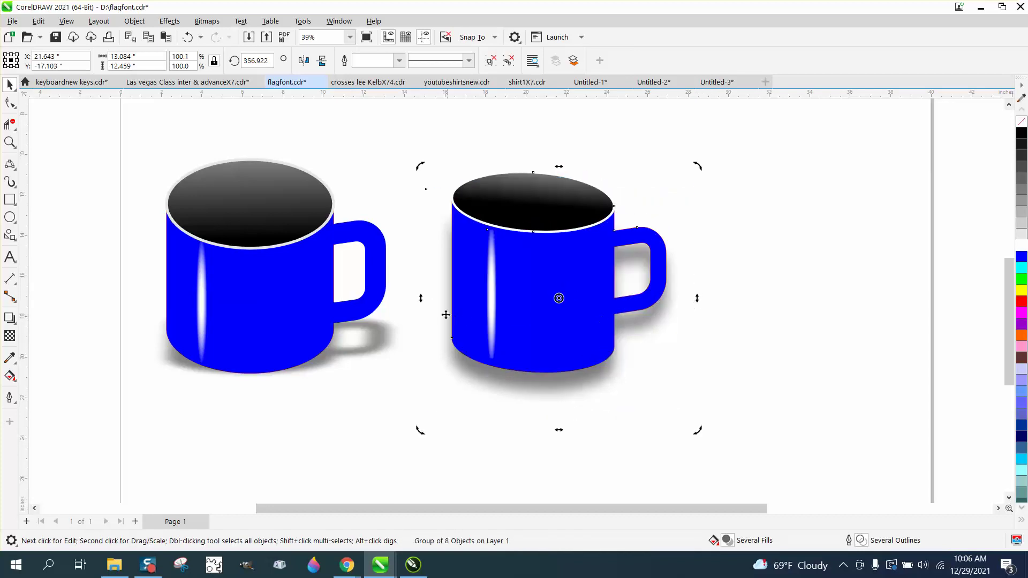
{"action": "left_click_drag", "start_coordinate": [421, 298], "coordinate": [421, 314]}
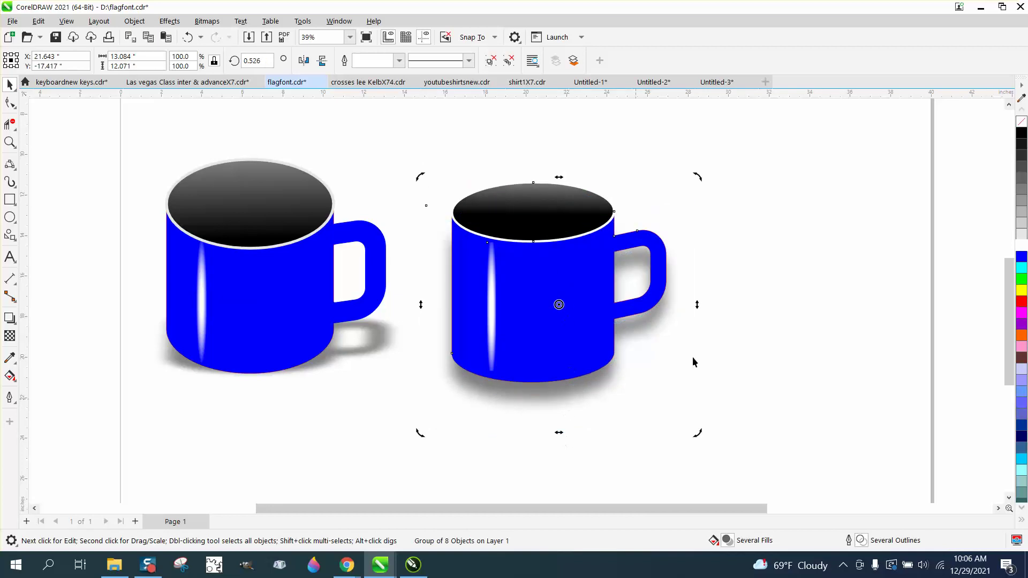
{"action": "left_click_drag", "start_coordinate": [698, 304], "coordinate": [697, 306]}
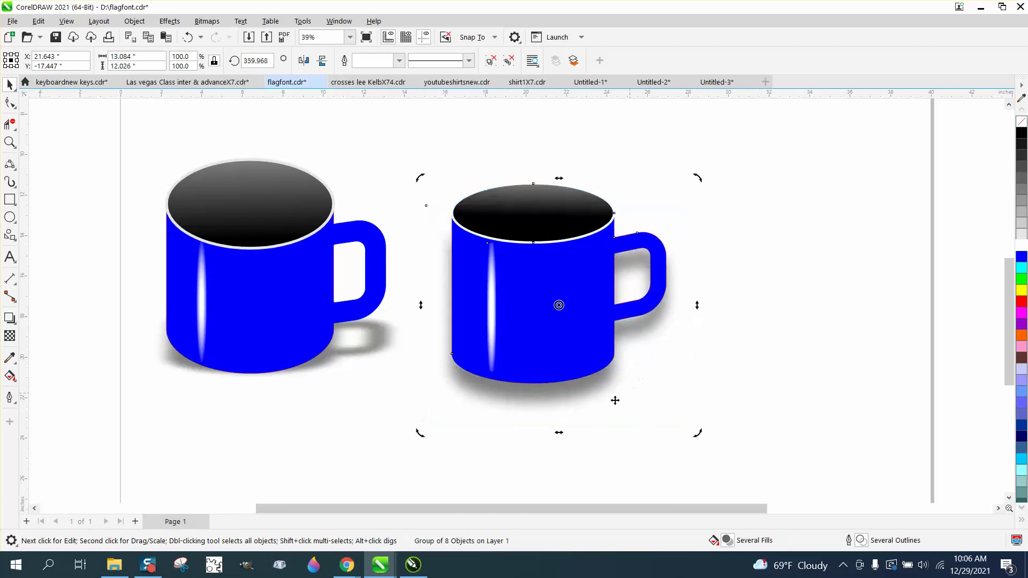
{"action": "left_click_drag", "start_coordinate": [562, 435], "coordinate": [561, 386]}
Step: Resize the mug group's height to about 13.224" by 12.111" and deselect
{"action": "left_click", "coordinate": [555, 356]}
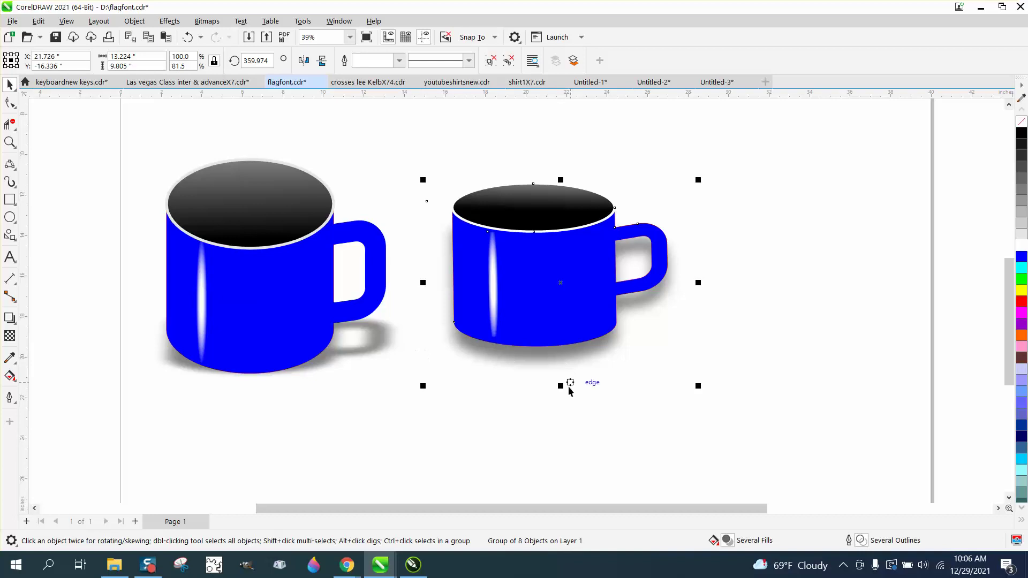
{"action": "left_click_drag", "start_coordinate": [560, 386], "coordinate": [565, 435]}
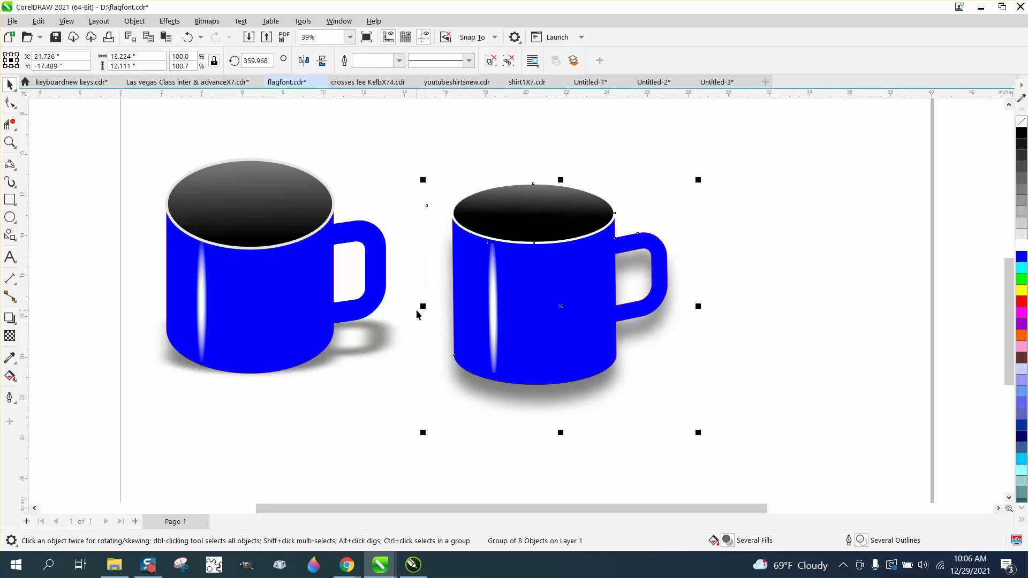
{"action": "scroll", "coordinate": [418, 306], "scroll_direction": "down", "scroll_amount": 1}
{"action": "left_click", "coordinate": [448, 217]}
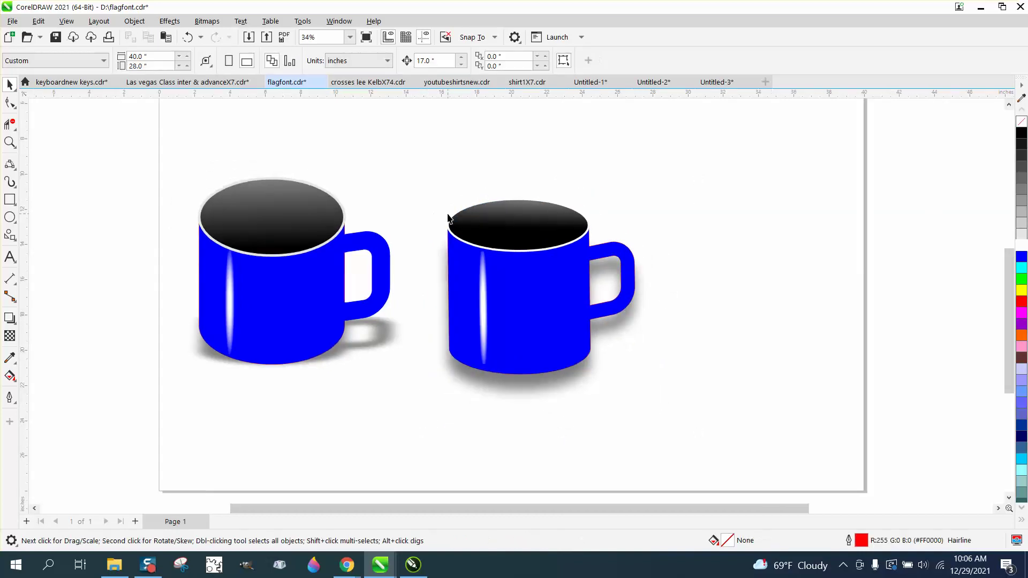